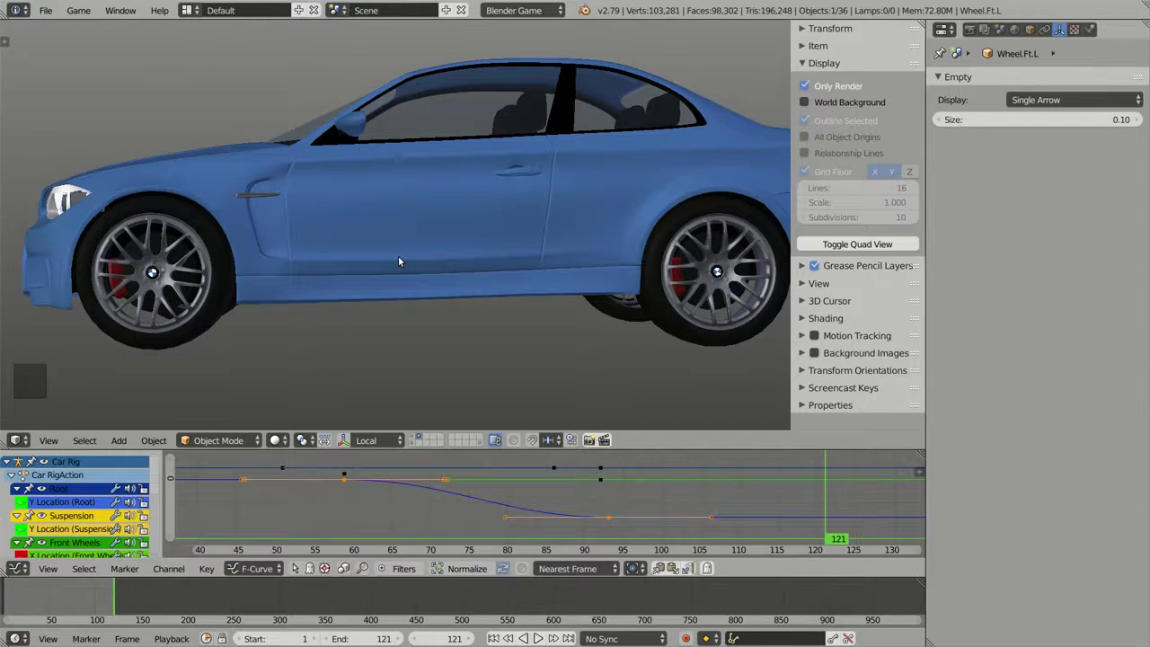
Step: Play the blue car's driving animation, then stop it in right side view on frame 1
key("alt+a")
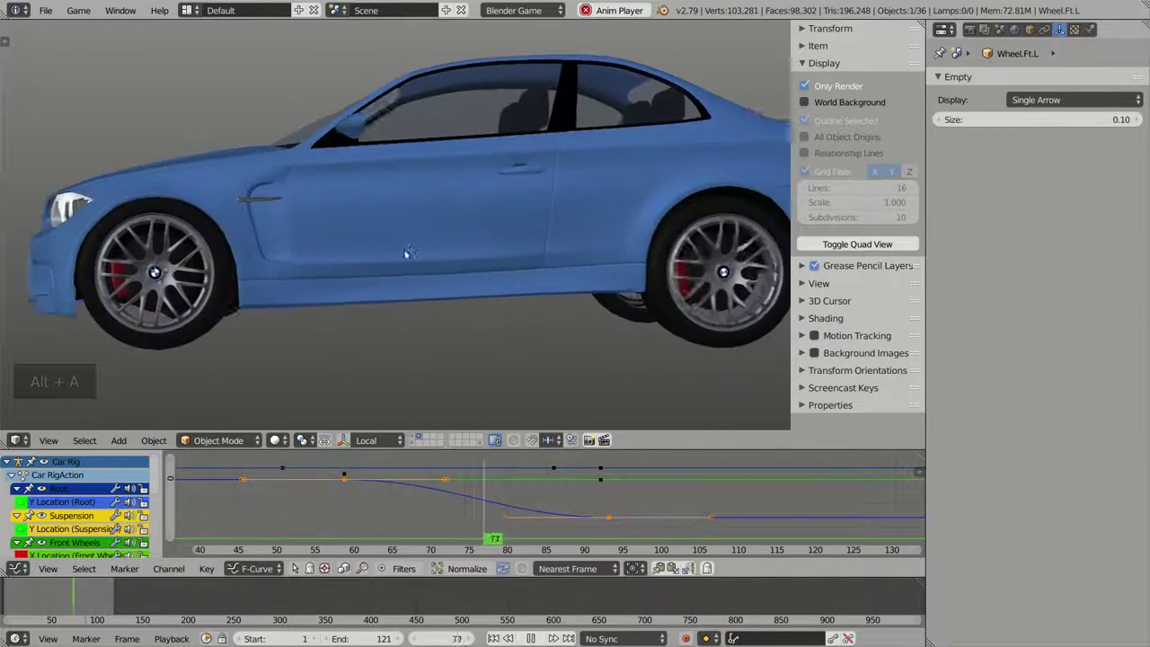
middle_click_drag(416, 234, 451, 245)
scroll(451, 244, "down", 2)
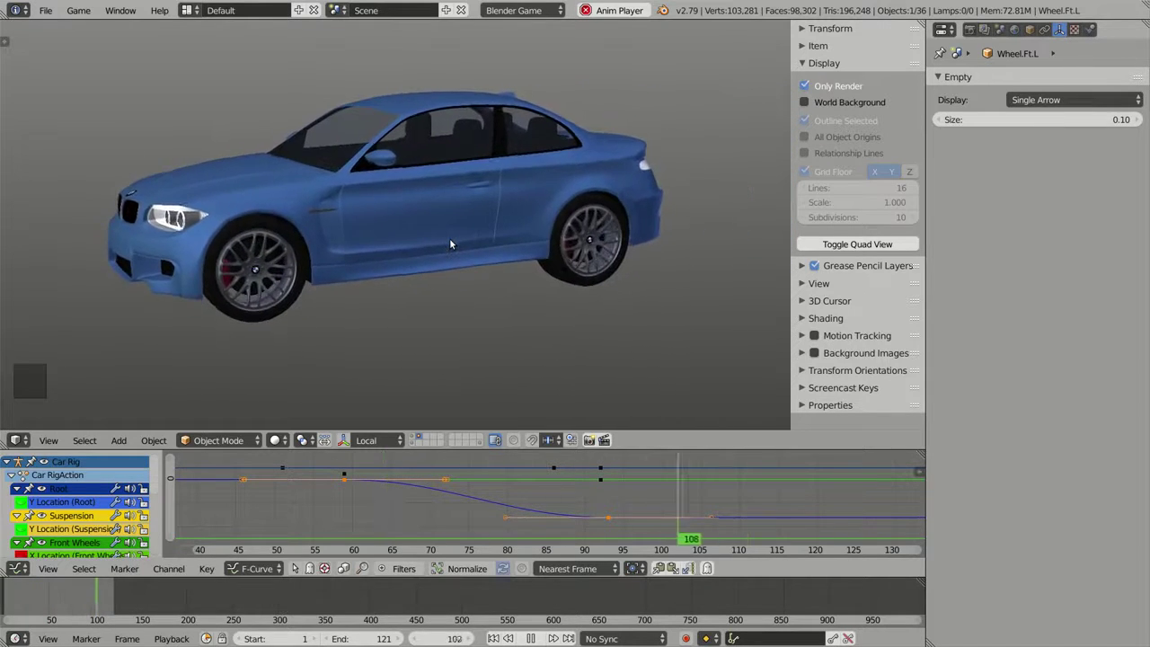
key("alt+a")
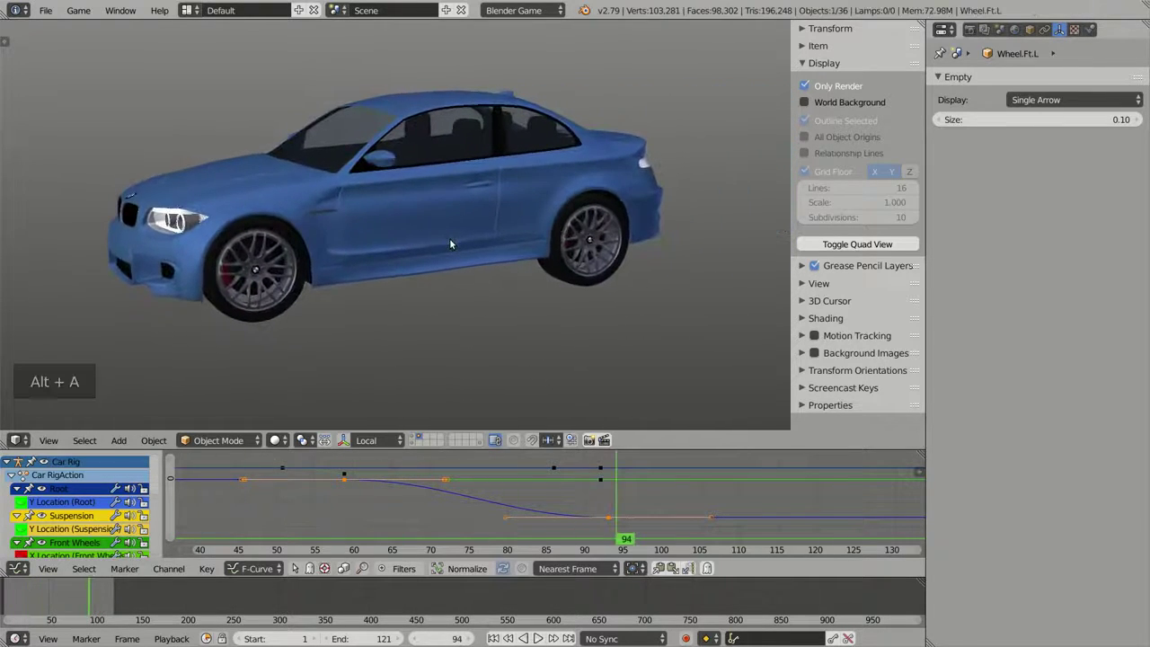
key("KP_3")
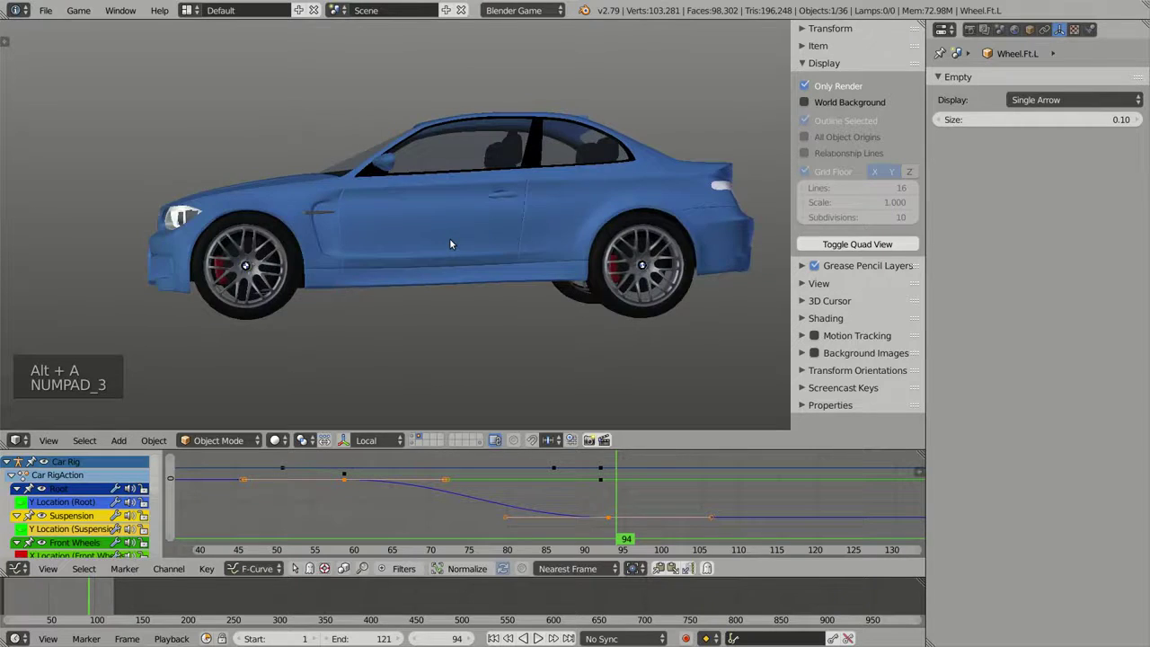
key("shift+Left")
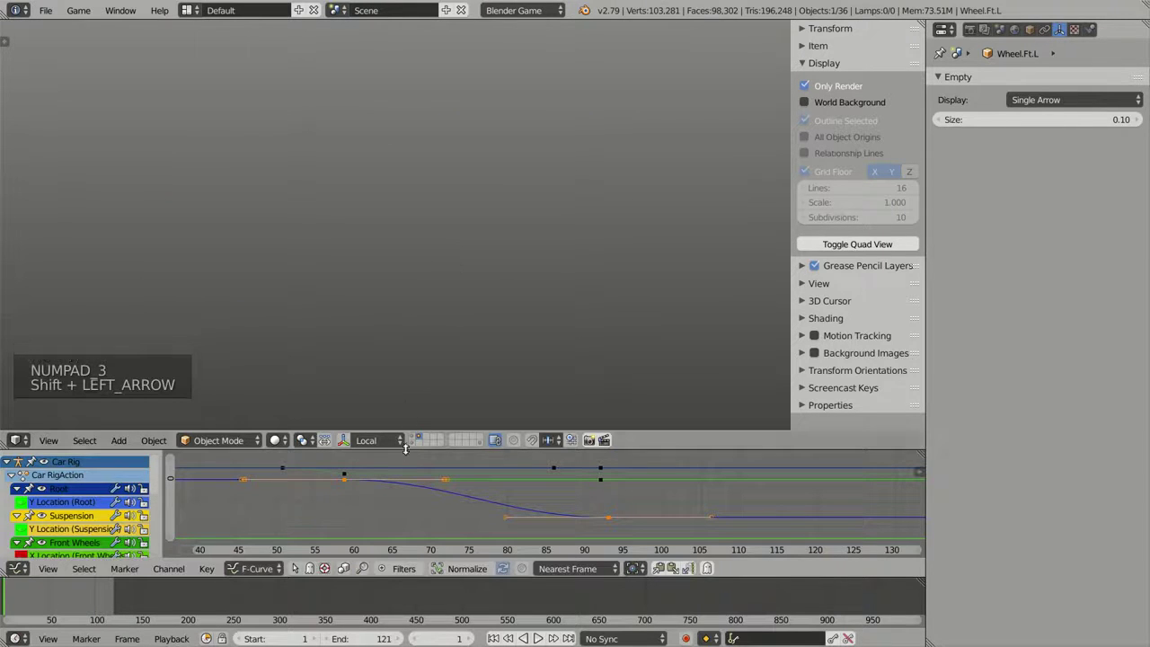
Step: Enlarge the Graph Editor and delete all the Front Wheels location curves
left_click_drag(402, 450, 425, 231)
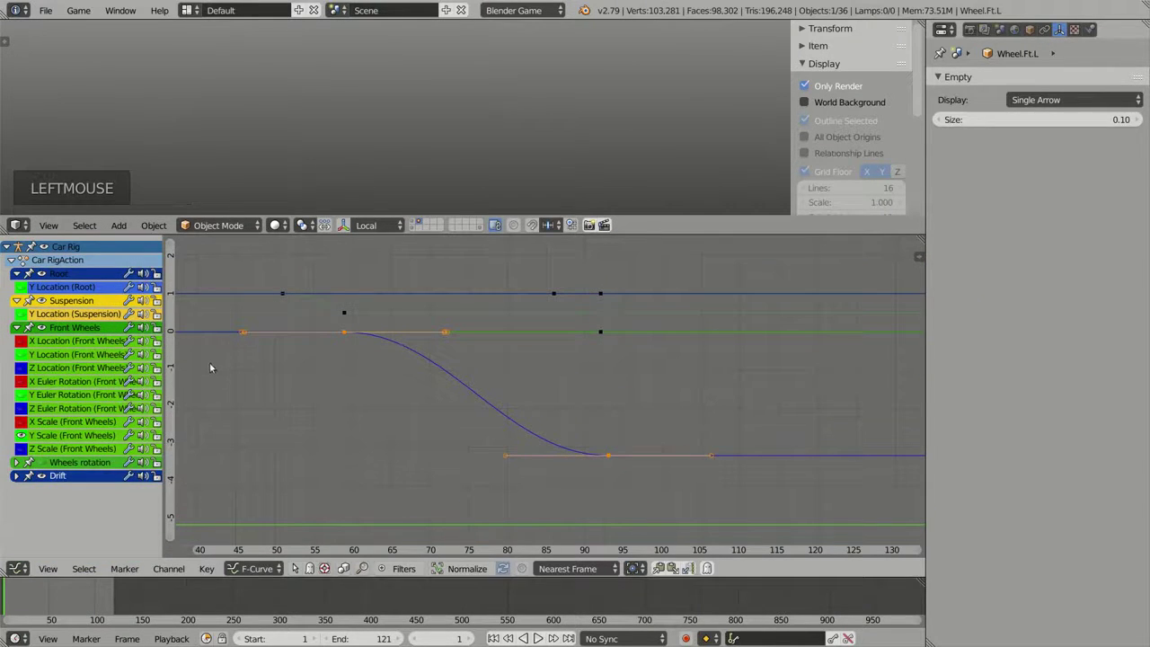
left_click(61, 341)
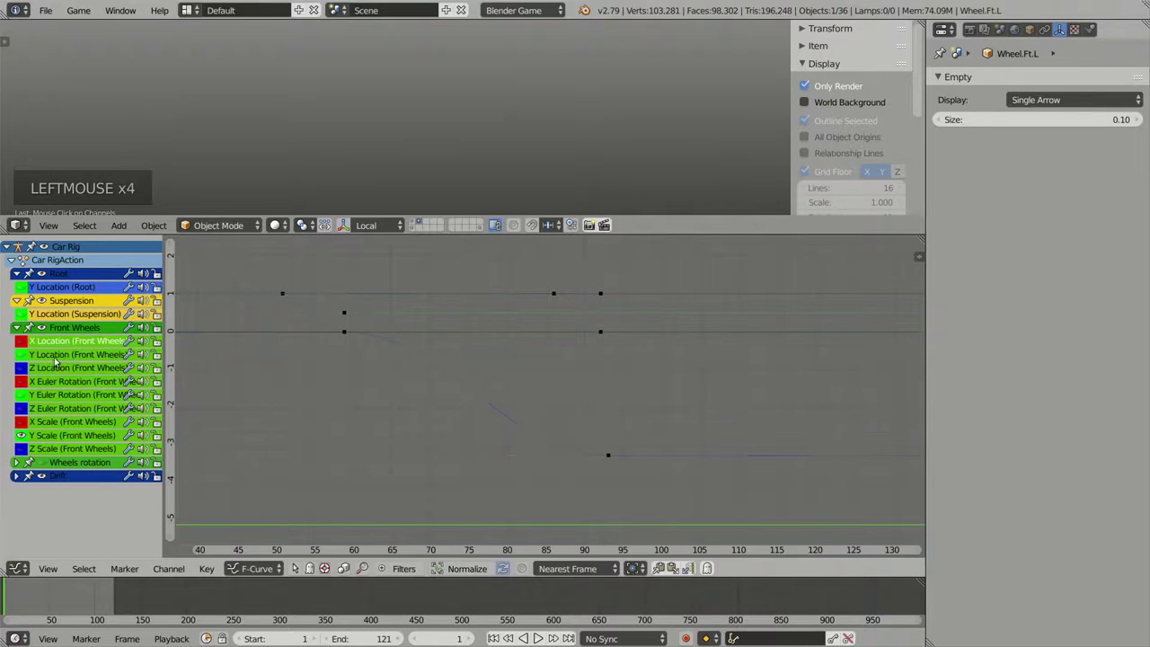
left_click(55, 360, "shift")
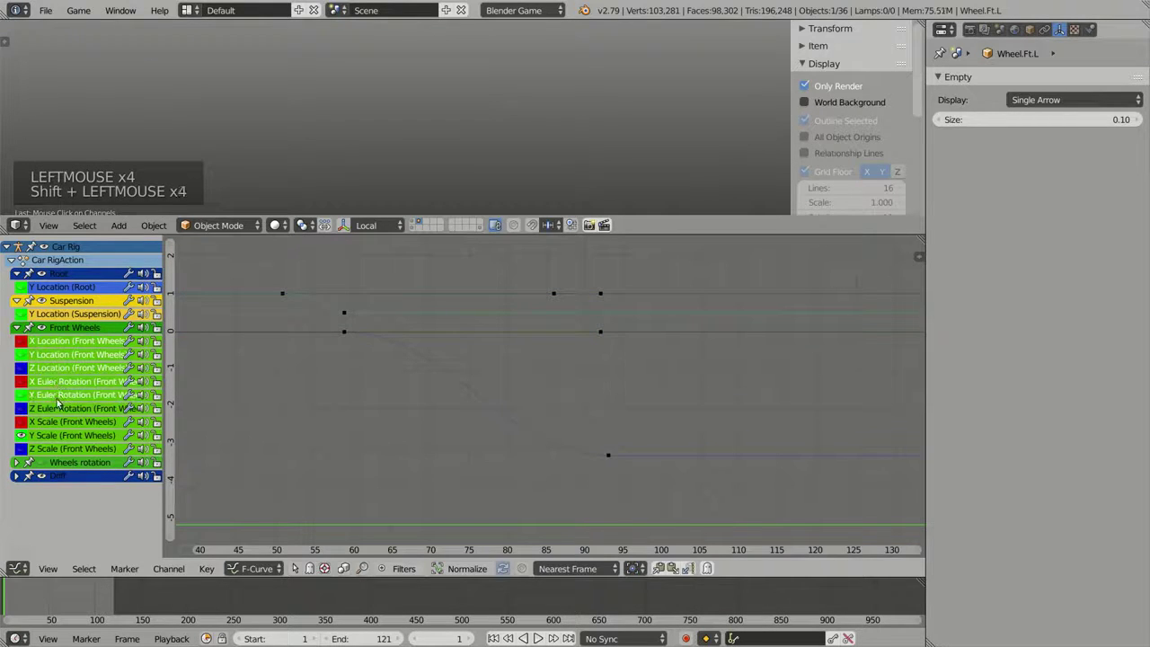
left_click(54, 421, "shift")
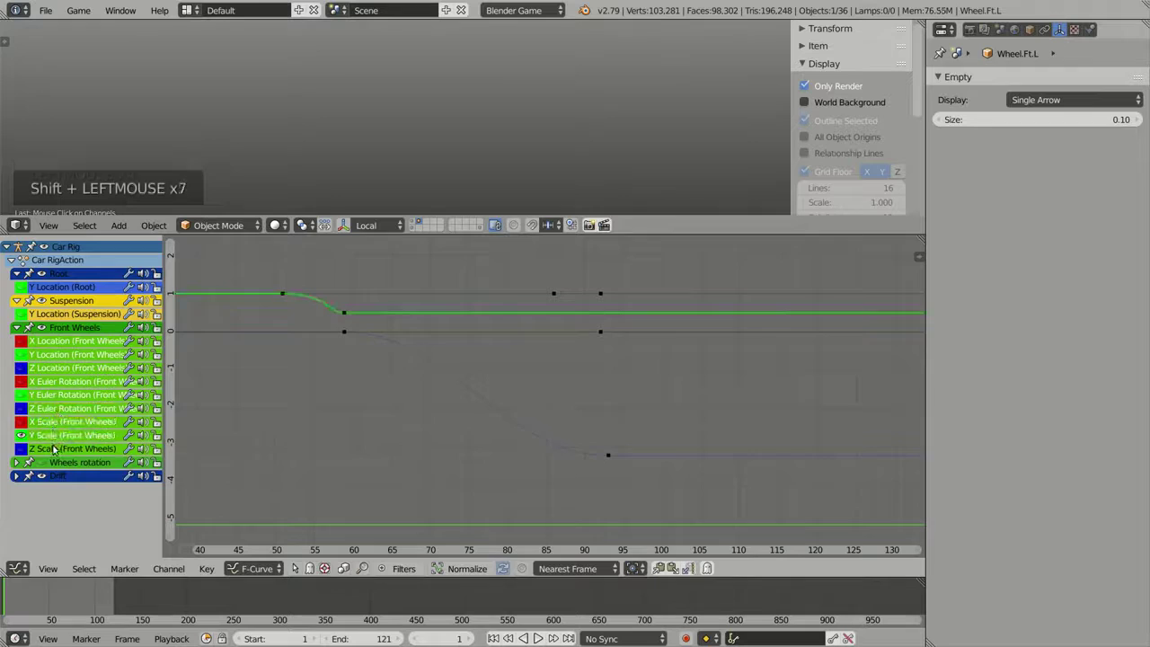
key("Delete")
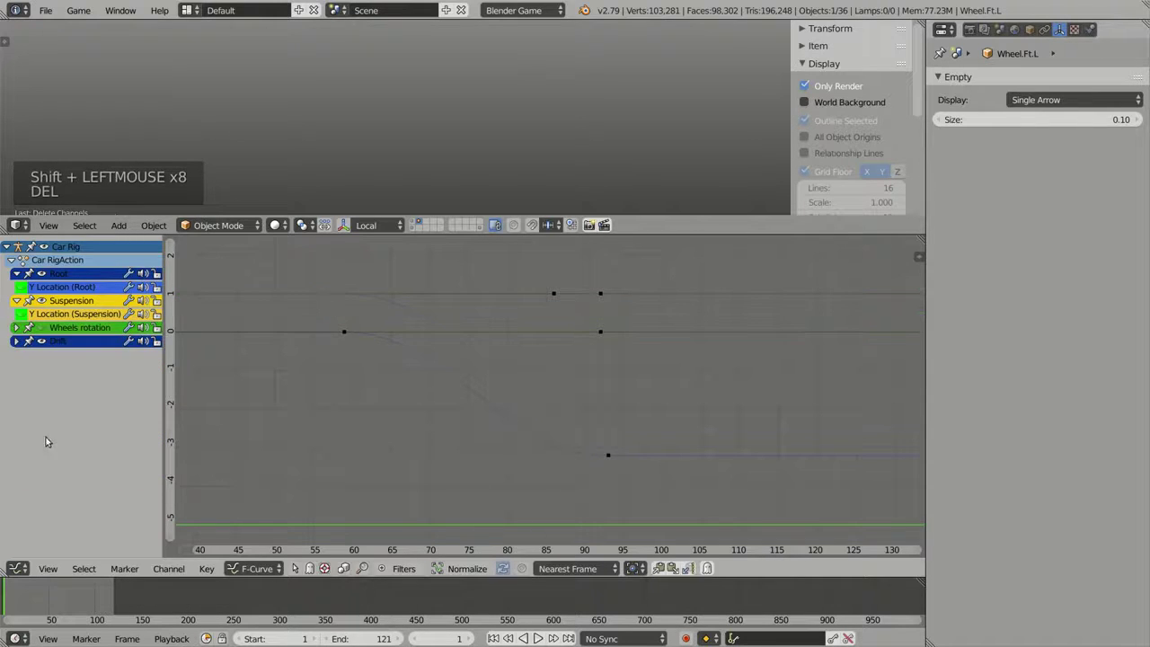
Step: Delete the four Wheels rotation curves (Ft.L, Ft.R, Bk.L, Bk.R) and restore the viewport size
left_click(16, 331)
left_click(54, 341)
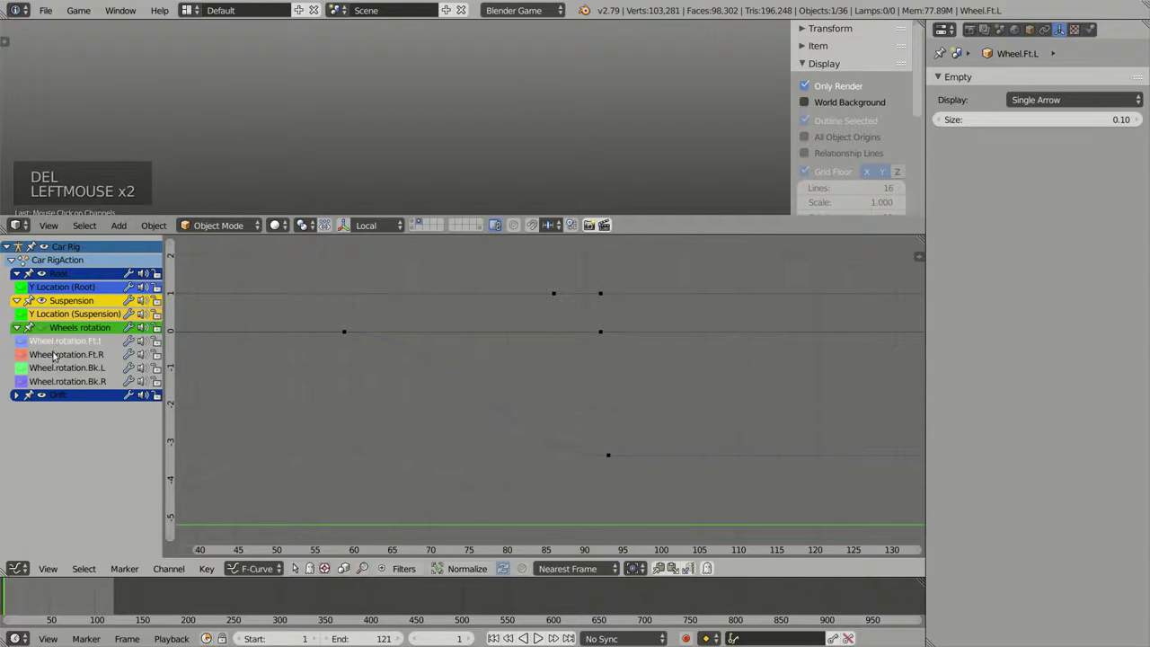
left_click(54, 355, "shift")
left_click(52, 369, "shift")
left_click(52, 382, "shift")
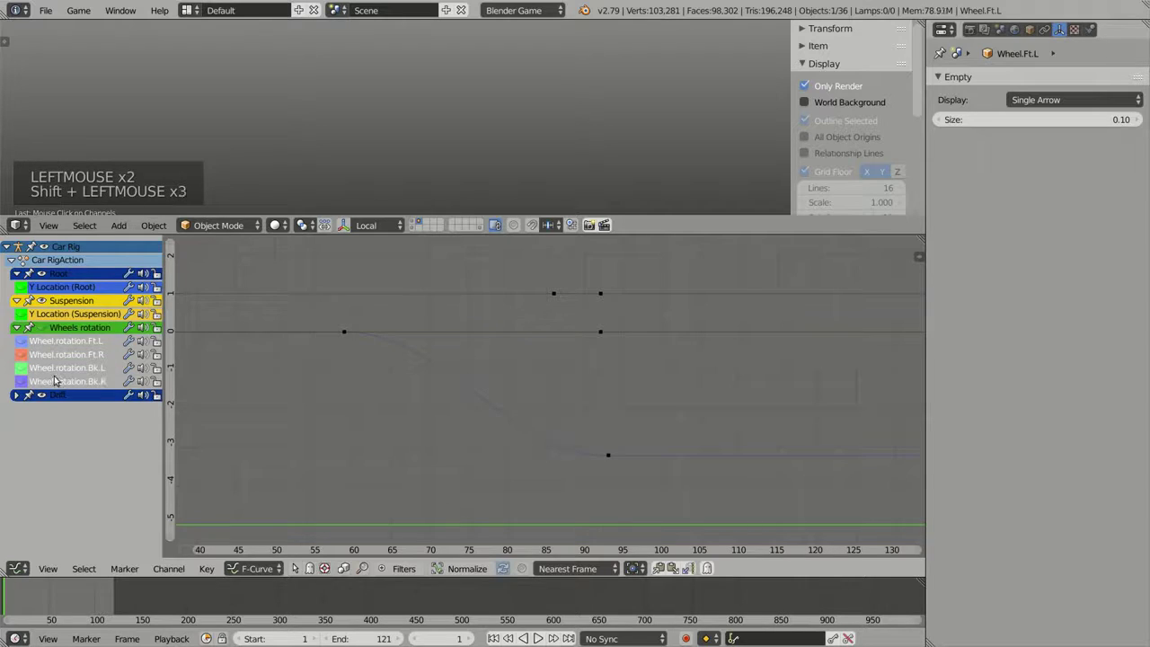
key("Delete")
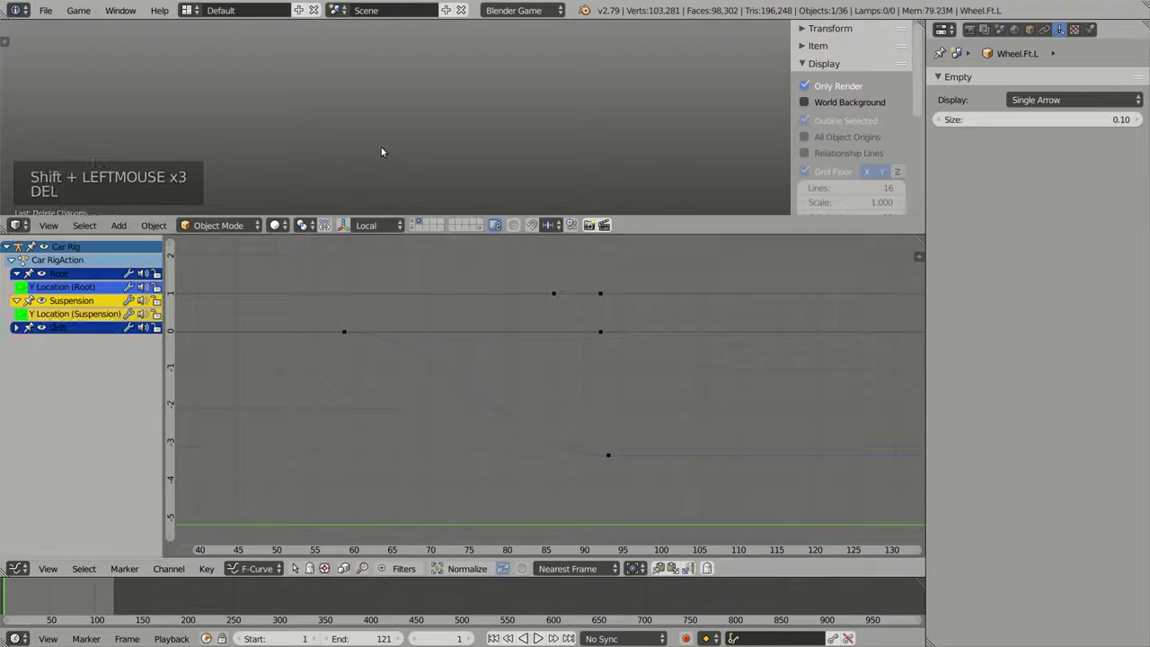
left_click_drag(436, 214, 418, 357)
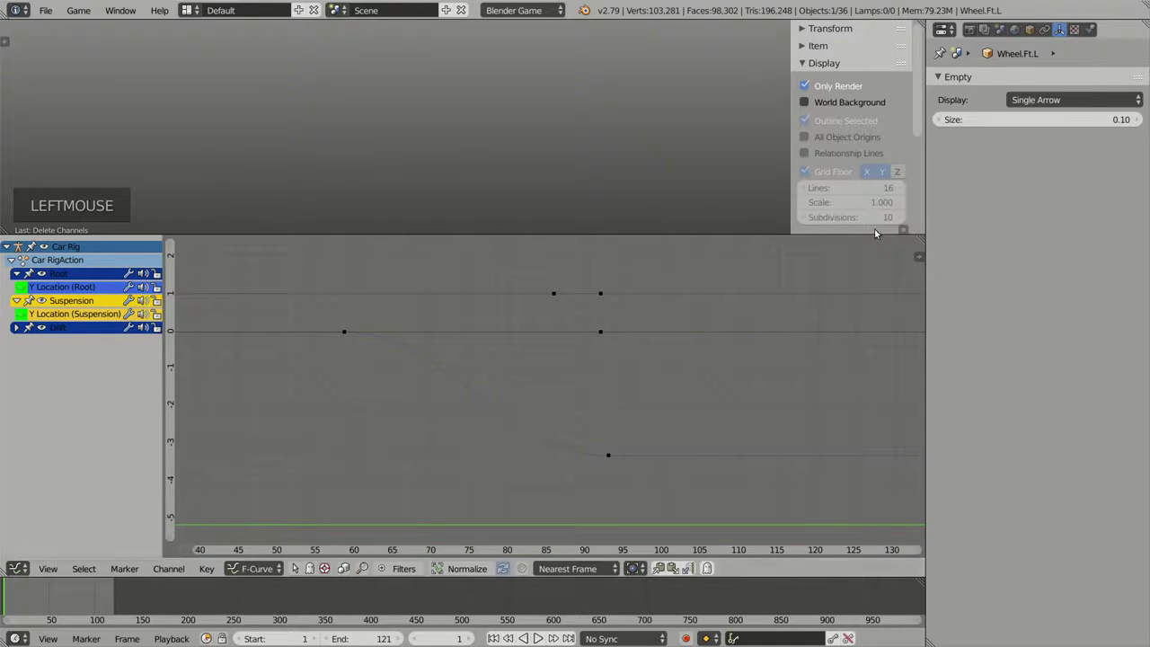
double_click(907, 228)
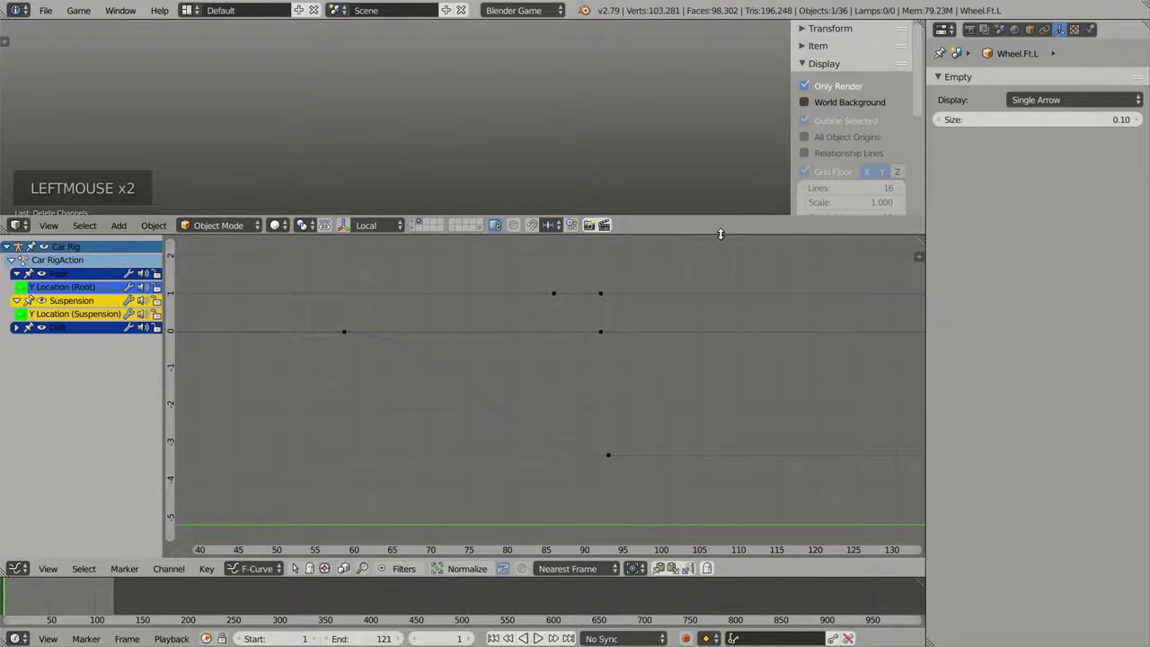
left_click_drag(729, 237, 688, 423)
Step: Play the animation without wheel curves, stop at frame 81, and turn off Only Render
key("alt+a")
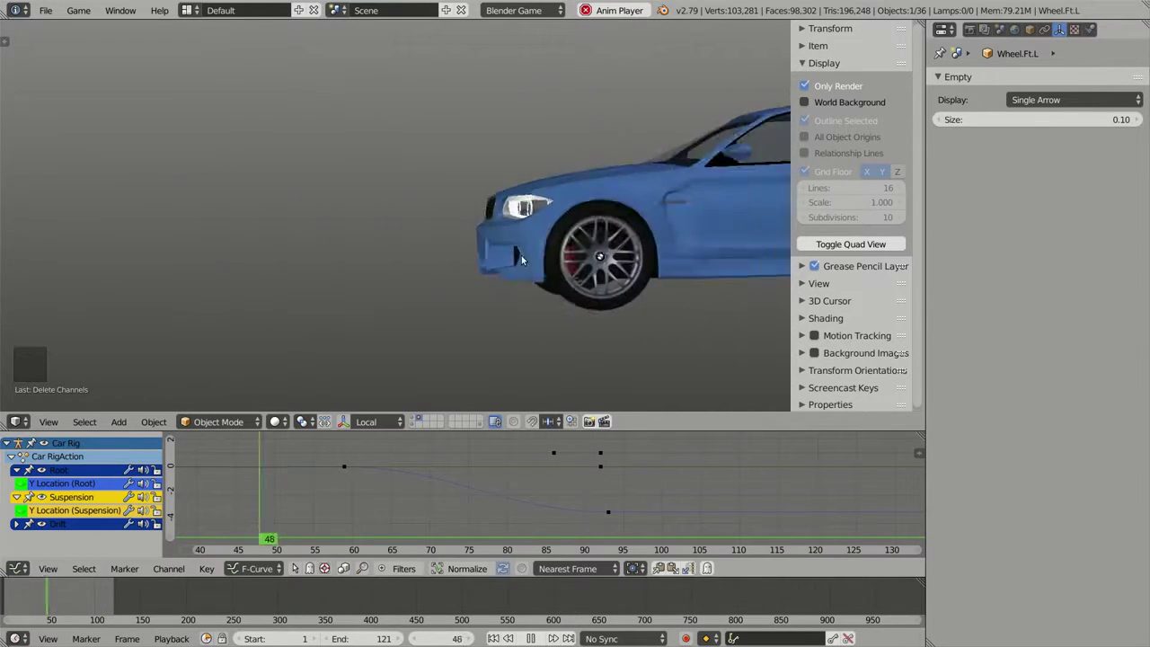
scroll(885, 243, "down", 7)
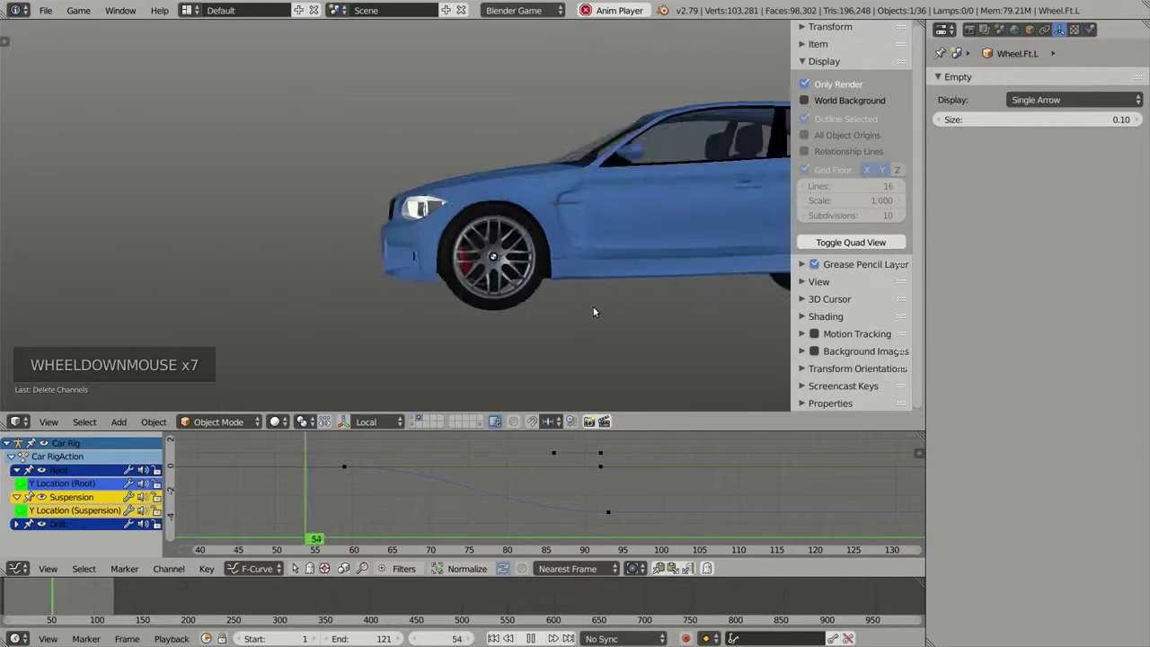
key("alt+a")
left_click(824, 85)
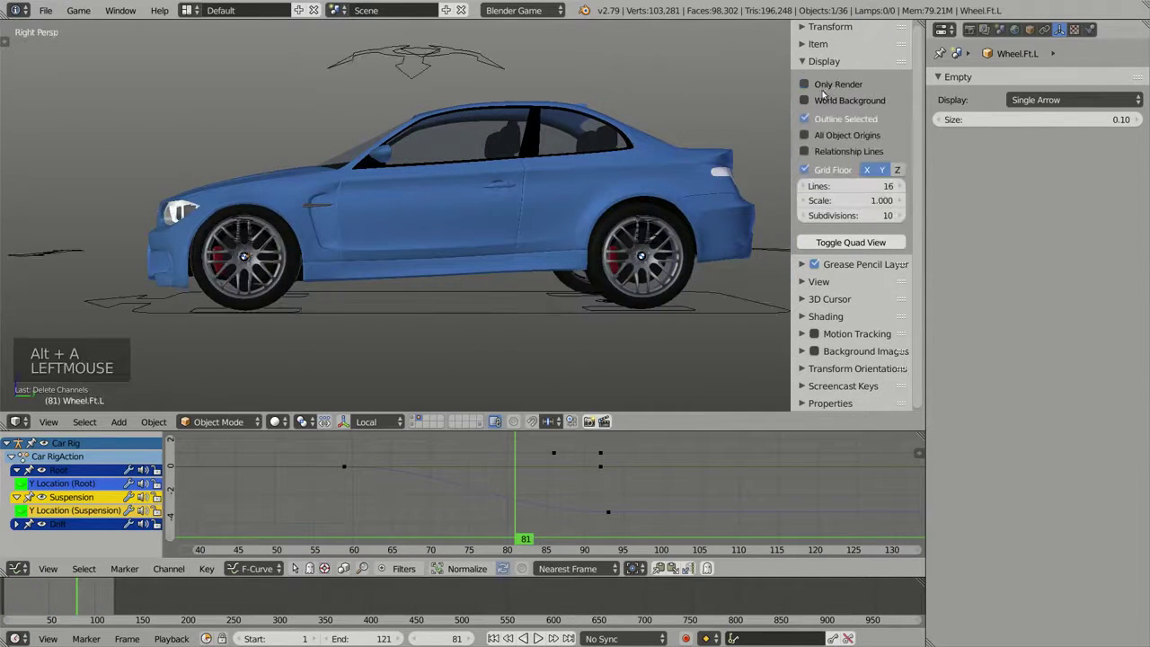
Step: Bake the Car Rig's wheel rotation for frames 1–112 and play the result
right_click(462, 313)
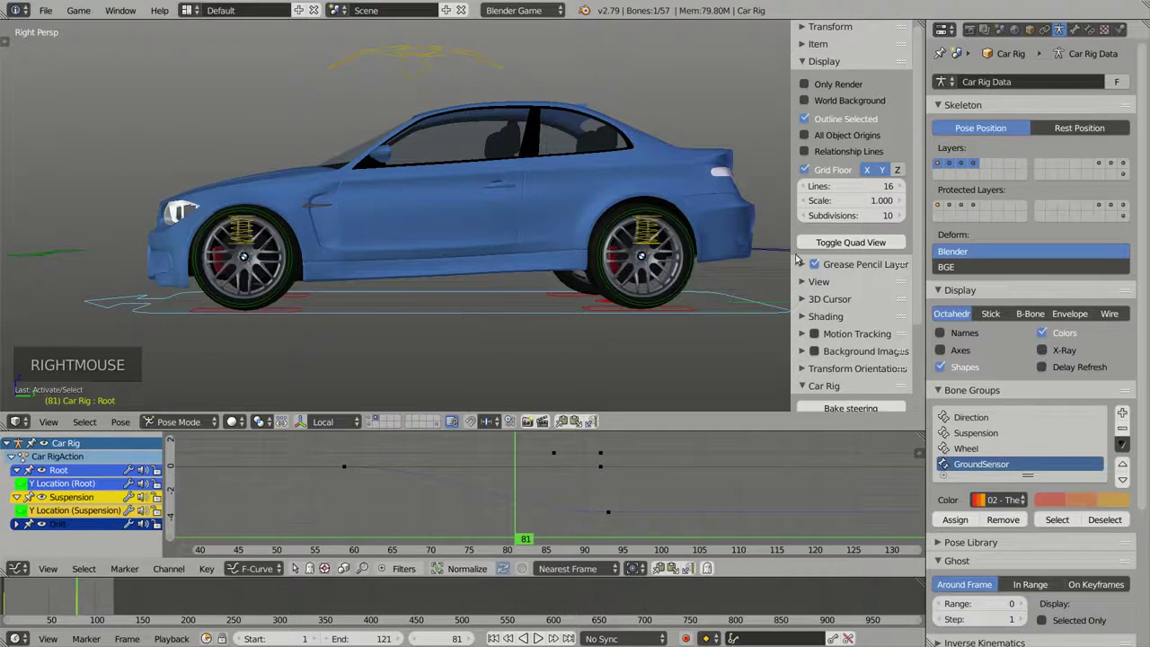
scroll(844, 223, "down", 8)
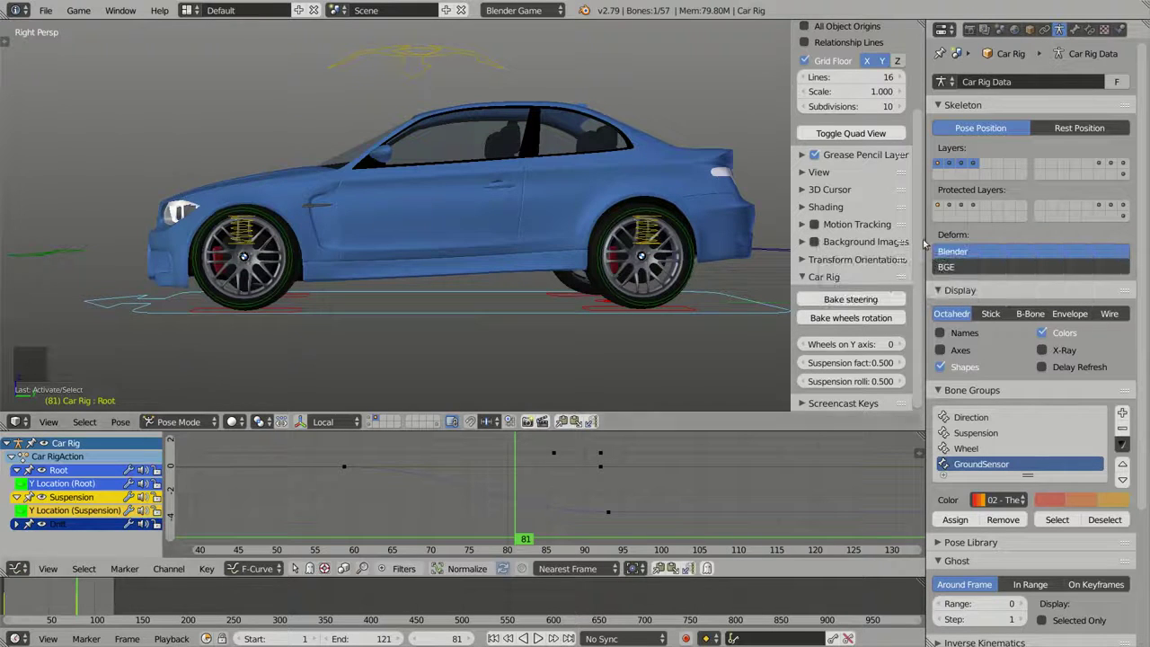
left_click(838, 319)
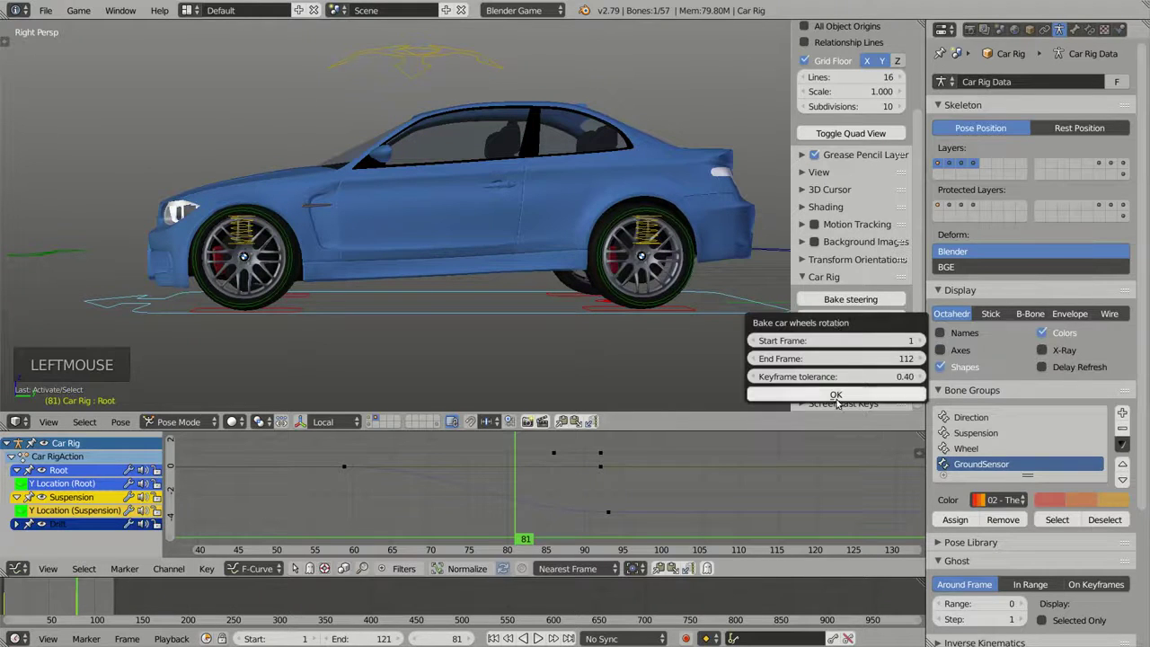
left_click(837, 395)
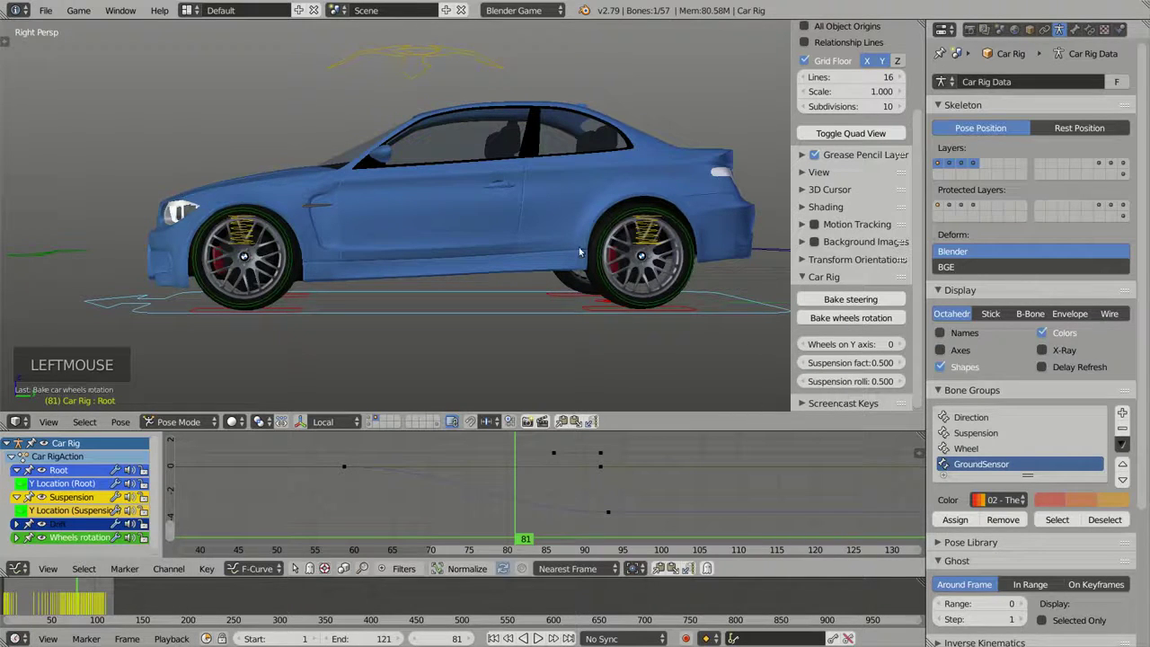
key("alt+a")
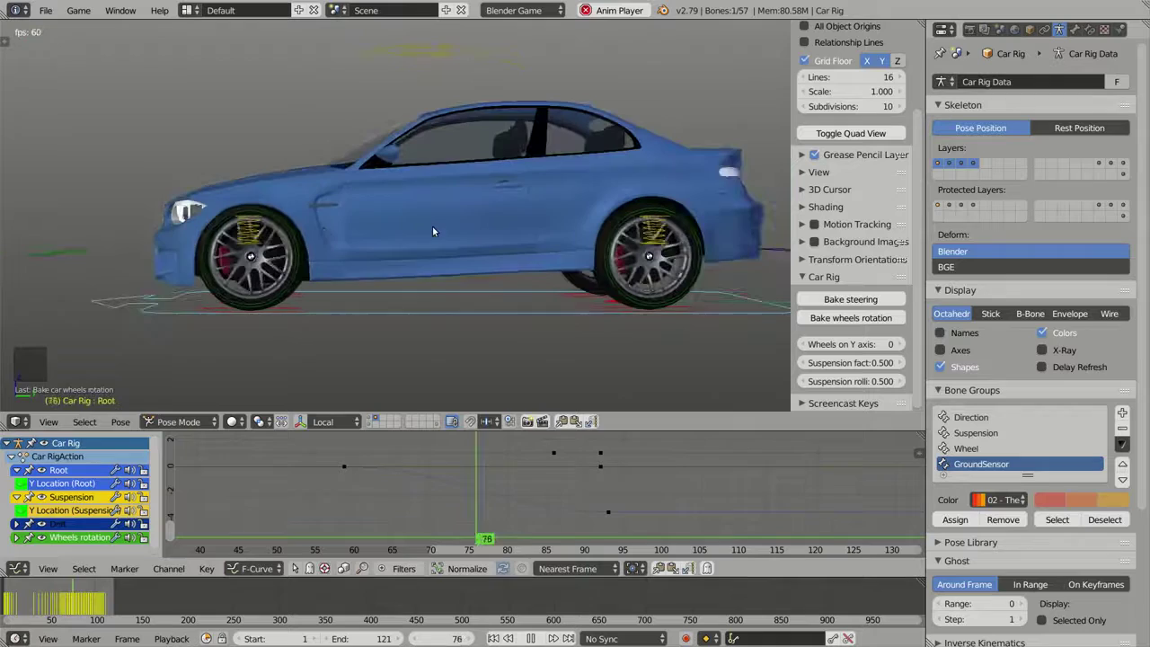
Step: Stop playback at frame 62 and zoom onto the front wheel in right side view
middle_click_drag(432, 232, 529, 223)
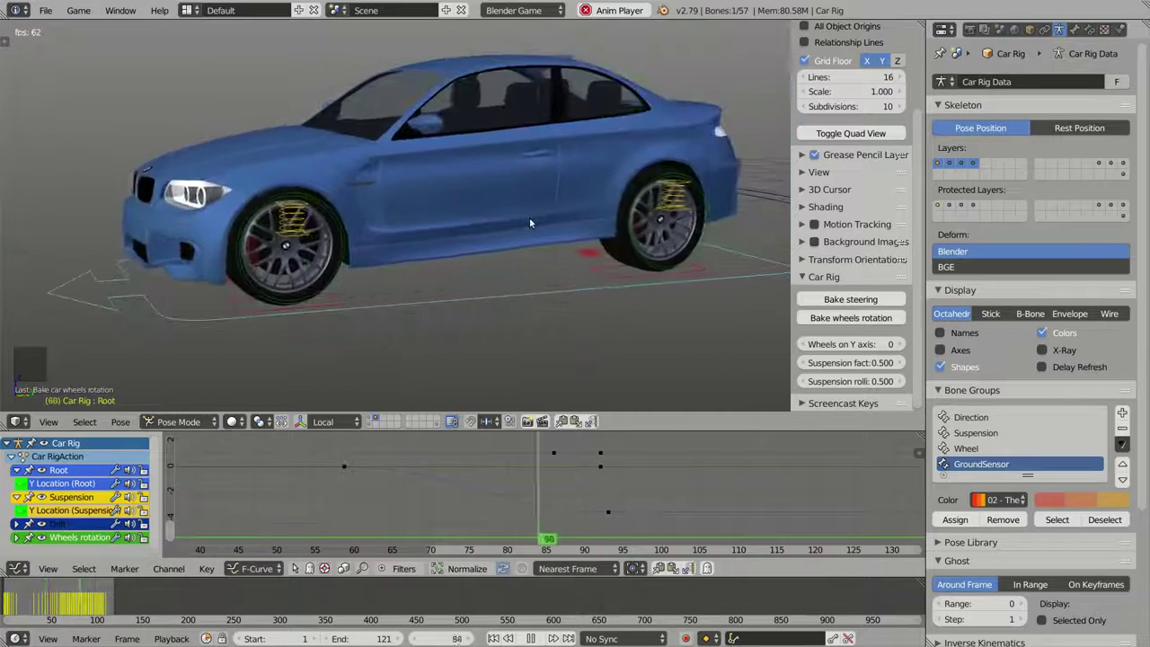
key("alt+a")
key("KP_3")
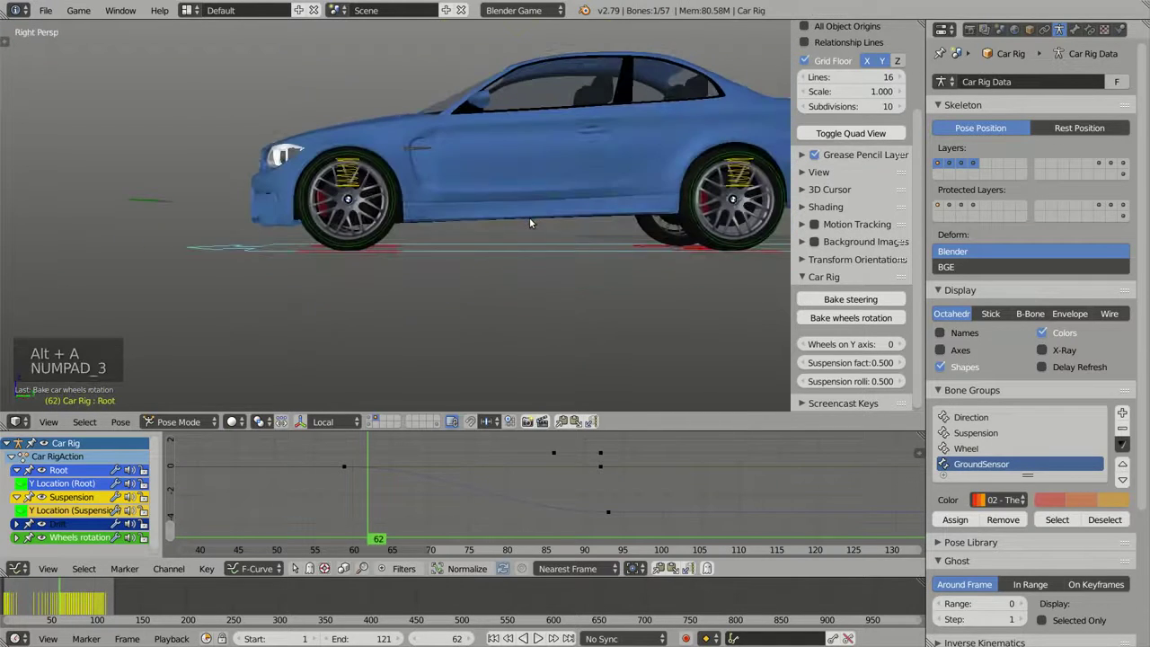
middle_click_drag(481, 225, 460, 189, "shift")
scroll(544, 220, "up", 5)
scroll(460, 189, "down", 4)
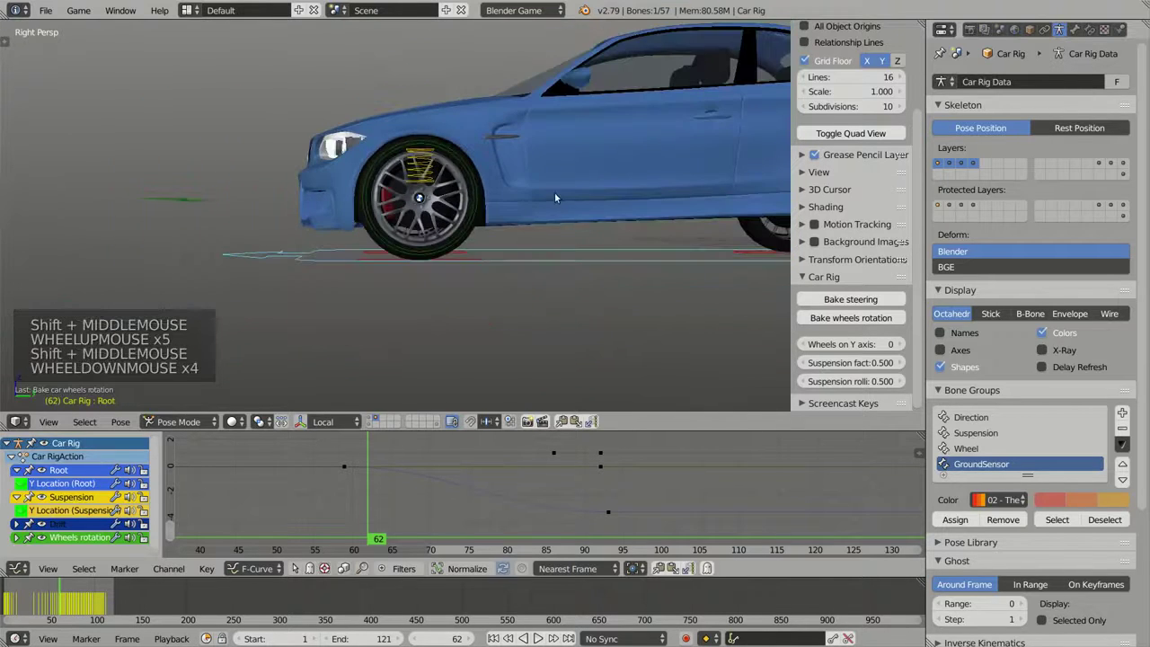
middle_click_drag(555, 193, 524, 195, "shift")
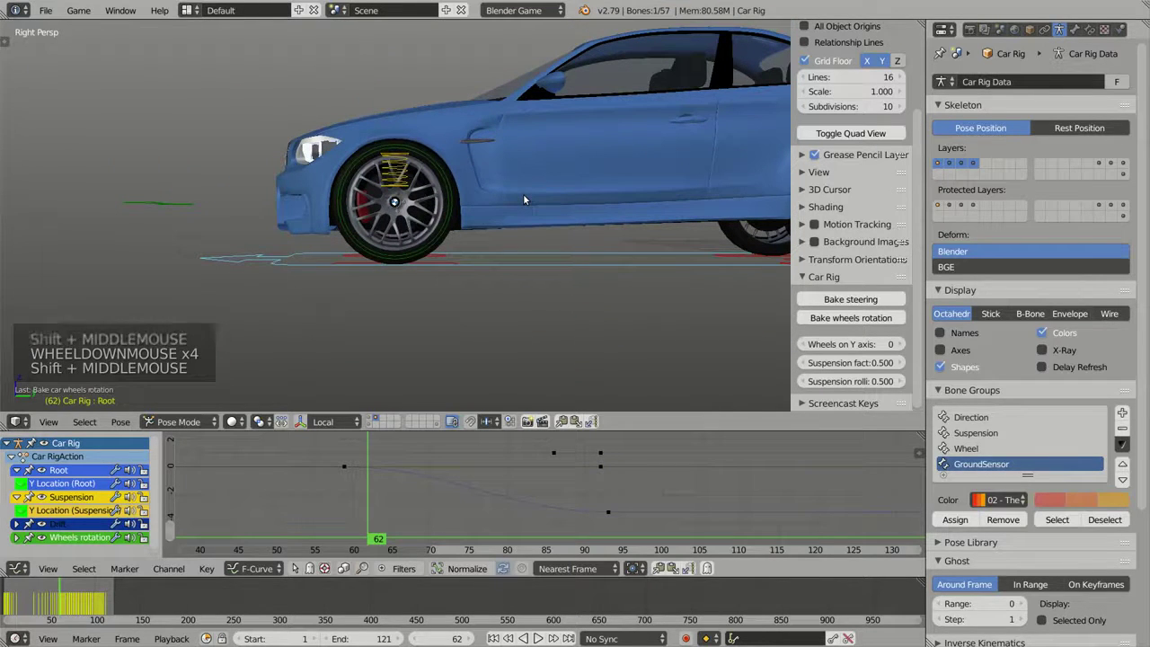
Step: Select the Front Wheels bone and zoom in on it in right side view
right_click(437, 245)
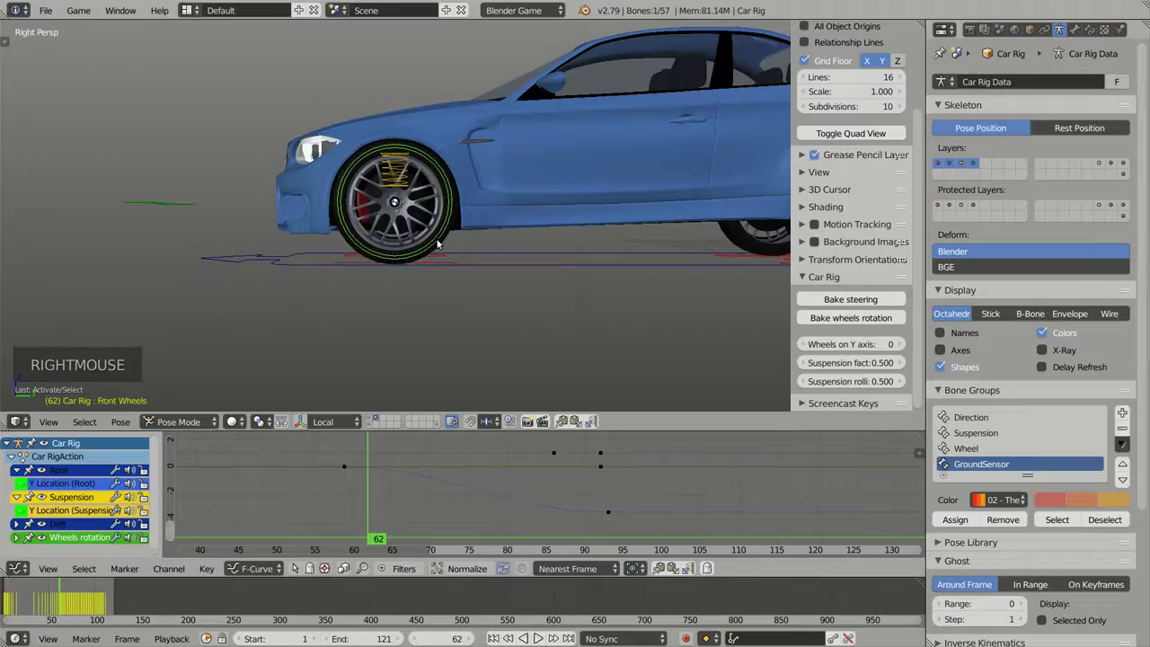
middle_click_drag(484, 194, 598, 259)
key("KP_3")
scroll(459, 209, "up", 6)
key("KP_3")
scroll(465, 259, "down", 3)
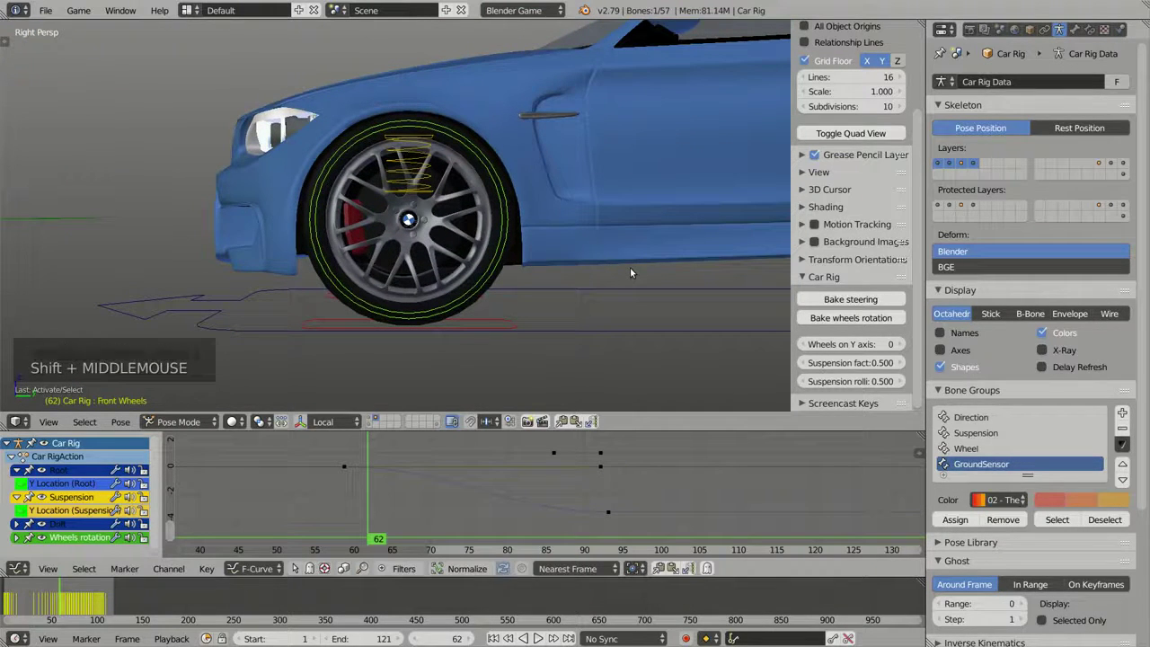
Step: Scale the Front Wheels circle down to about half the tyre's size
key("s")
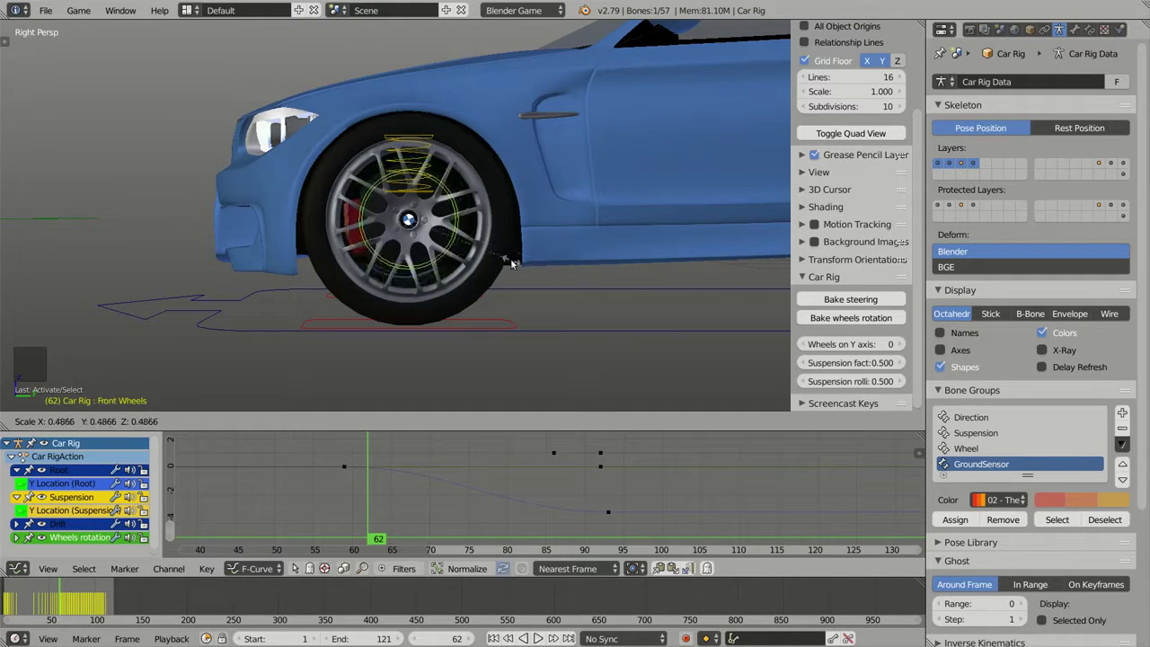
left_click(652, 269)
key("s")
left_click(486, 249)
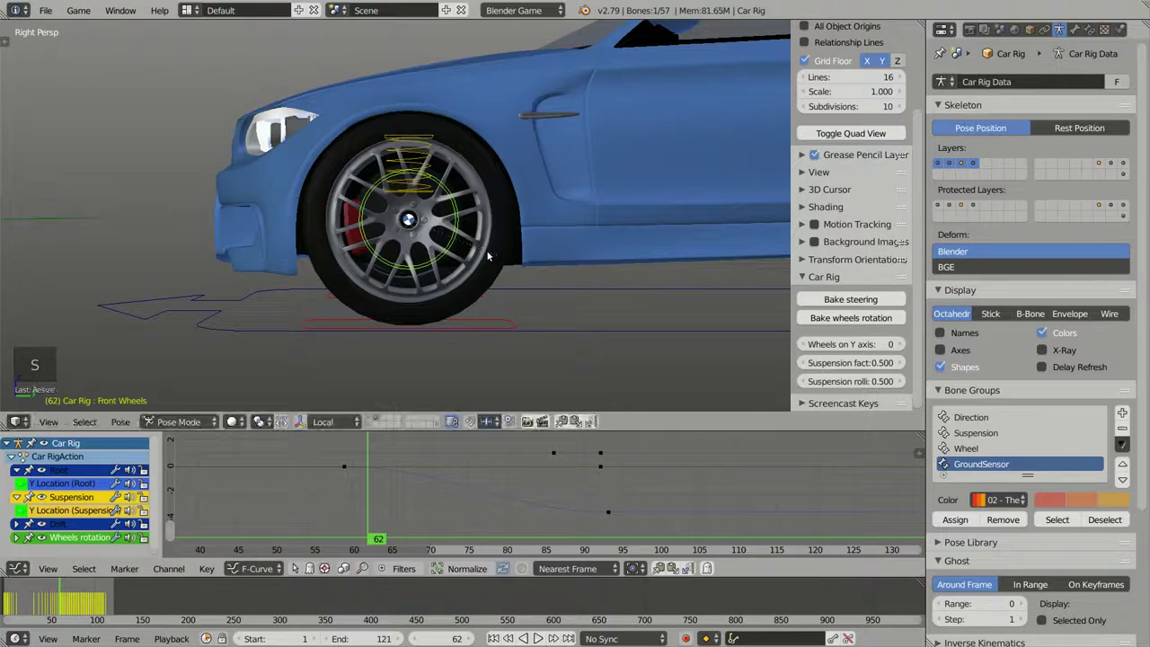
scroll(547, 259, "down", 3)
middle_click_drag(546, 259, 447, 249, "shift")
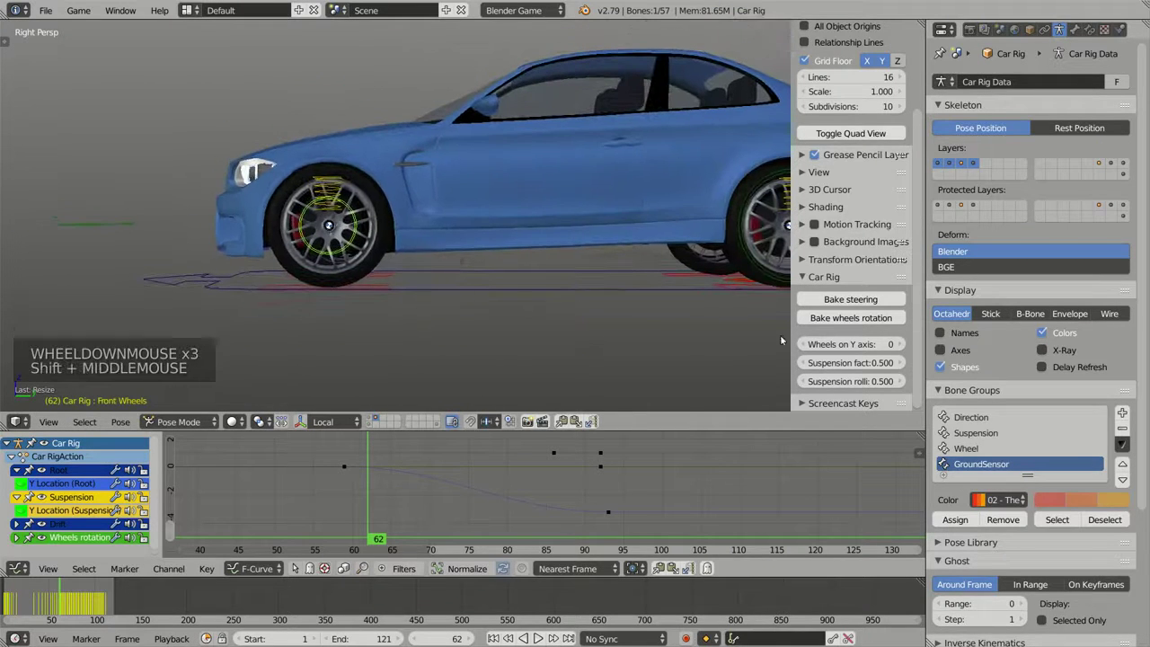
scroll(843, 314, "down", 3)
Step: Re-bake wheel rotation for frames 1–112 and preview the car driving with Only Render
left_click(852, 317)
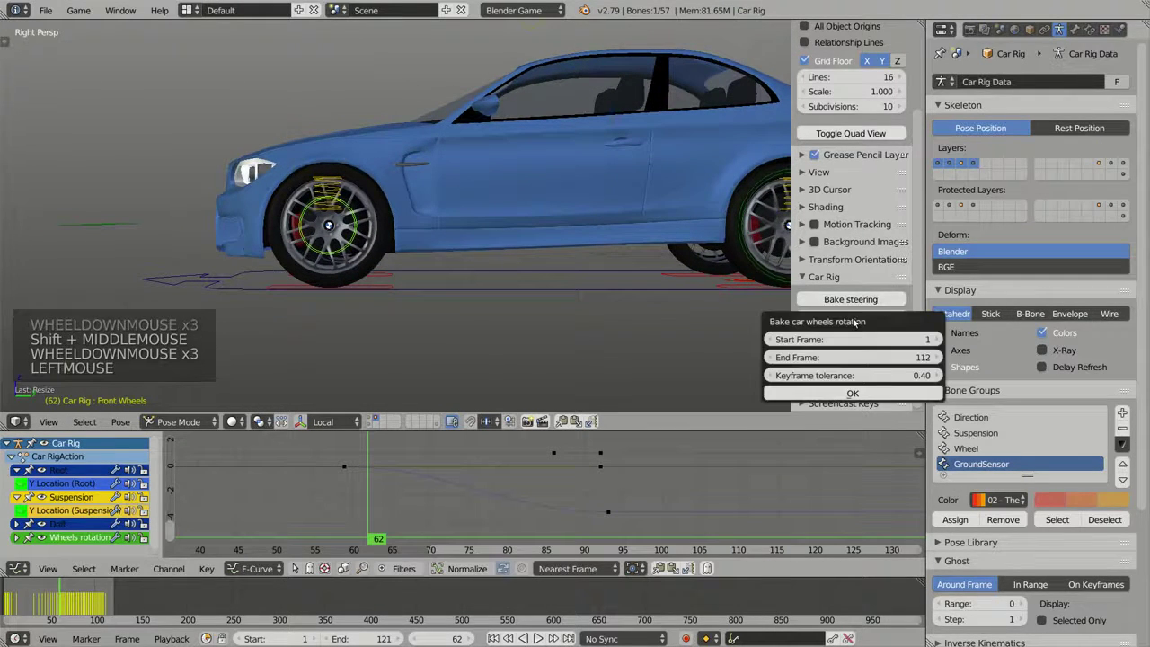
left_click(854, 389)
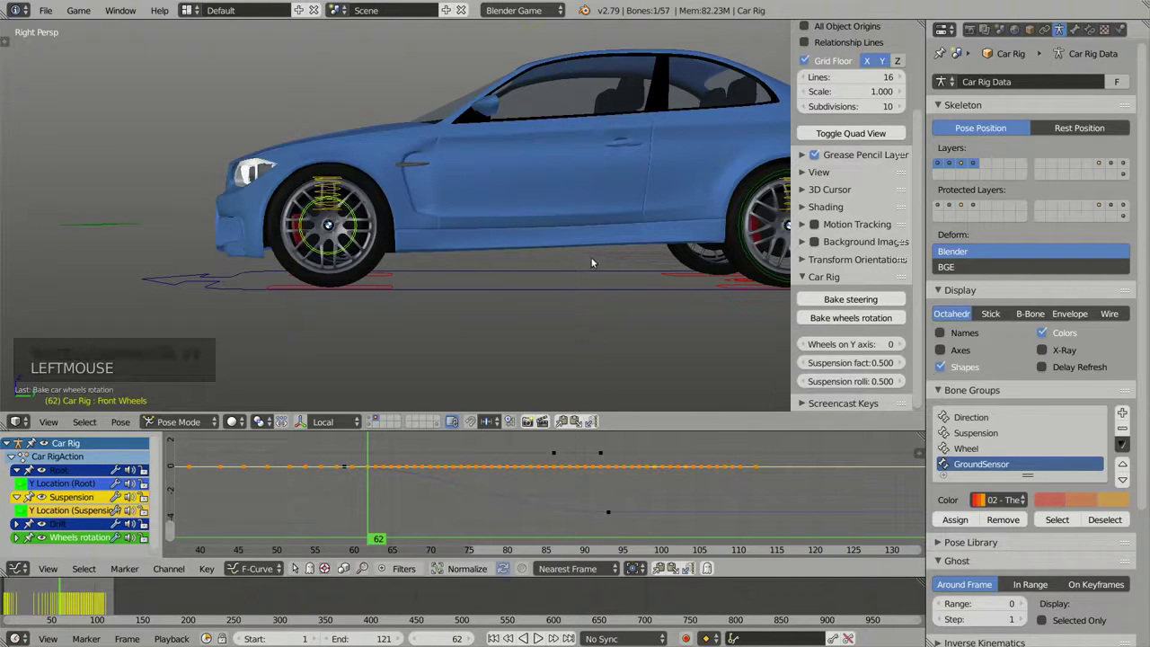
key("alt+a")
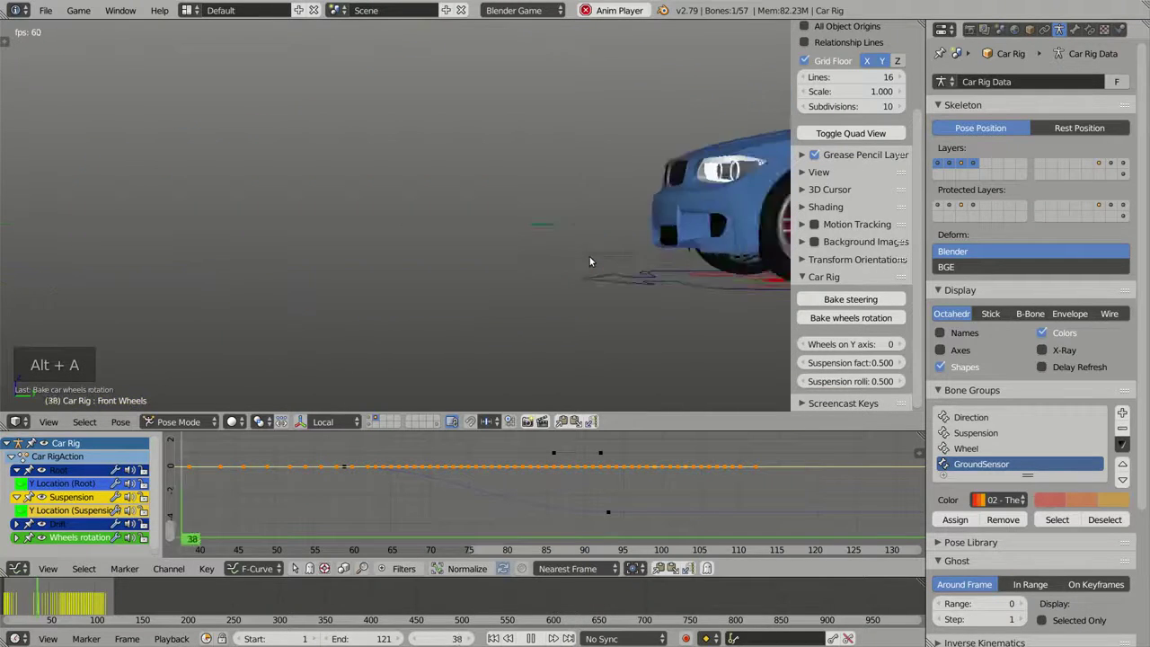
scroll(835, 84, "up", 5)
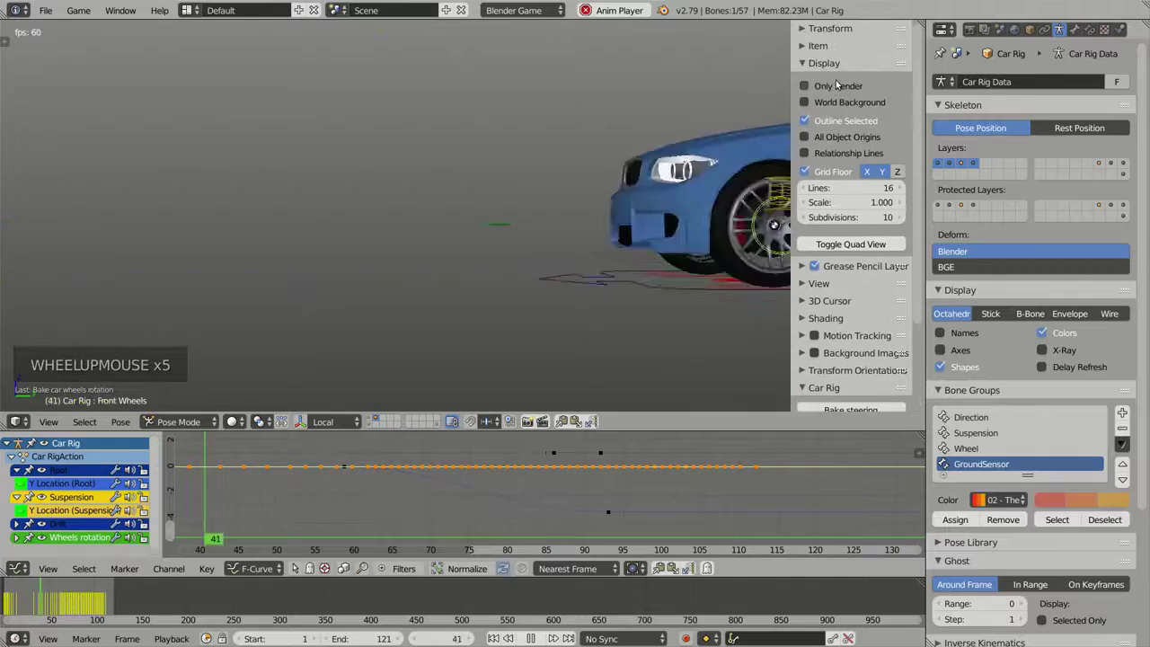
left_click(836, 85)
middle_click_drag(575, 215, 509, 243)
middle_click_drag(389, 252, 593, 231, "shift")
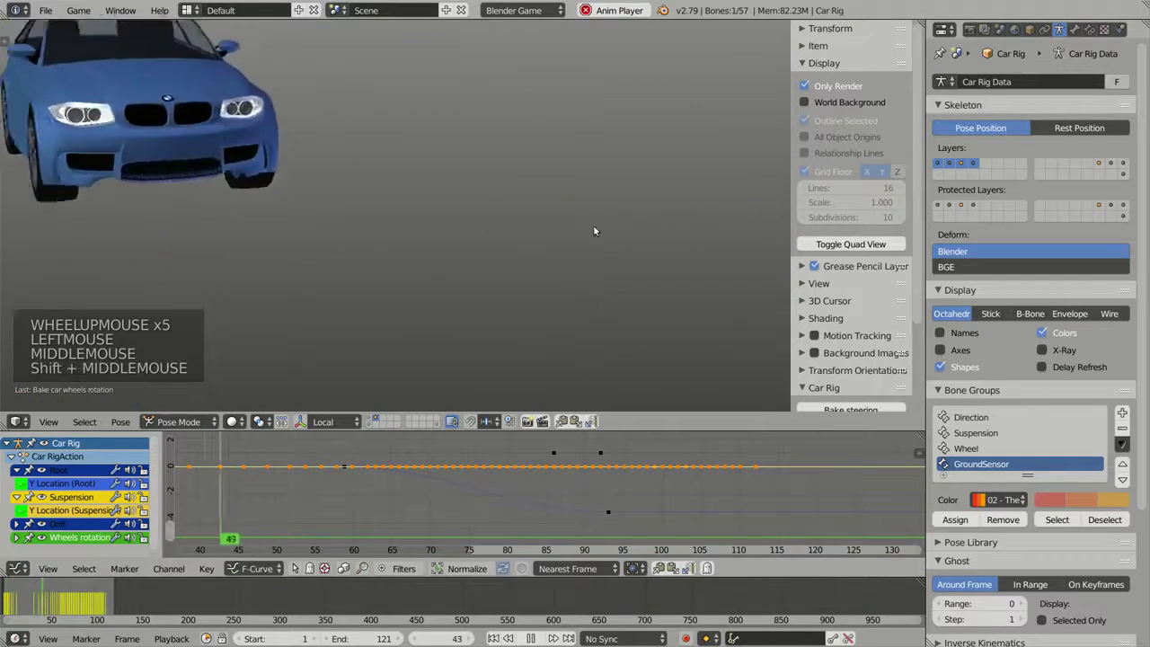
middle_click_drag(504, 232, 384, 234)
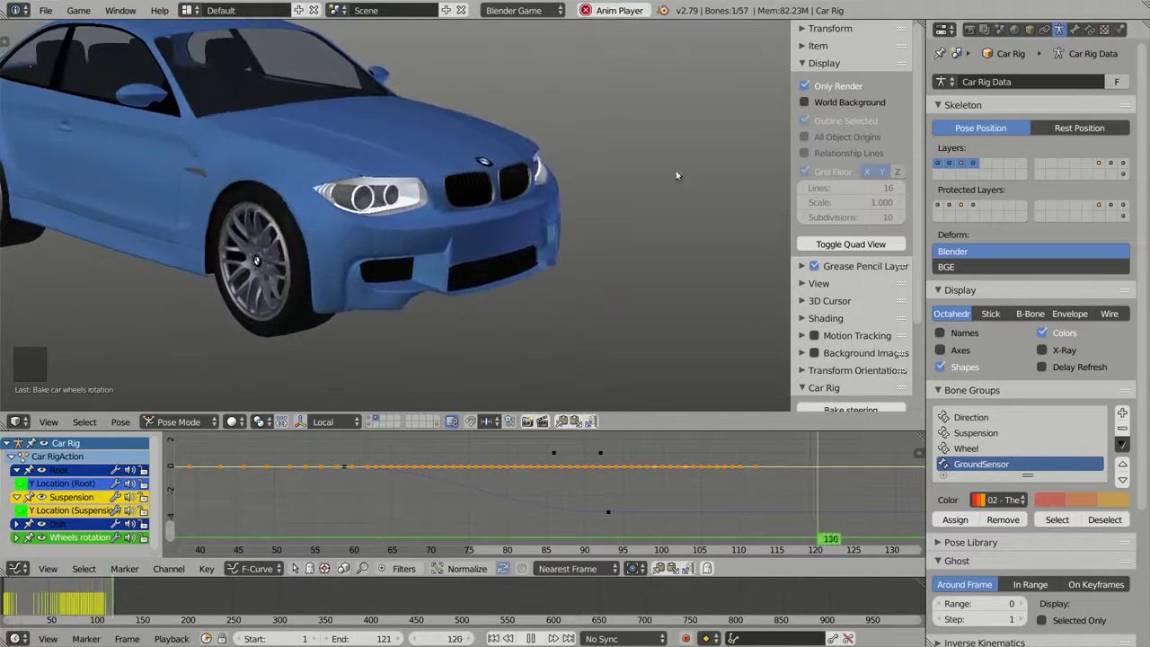
left_click(841, 87)
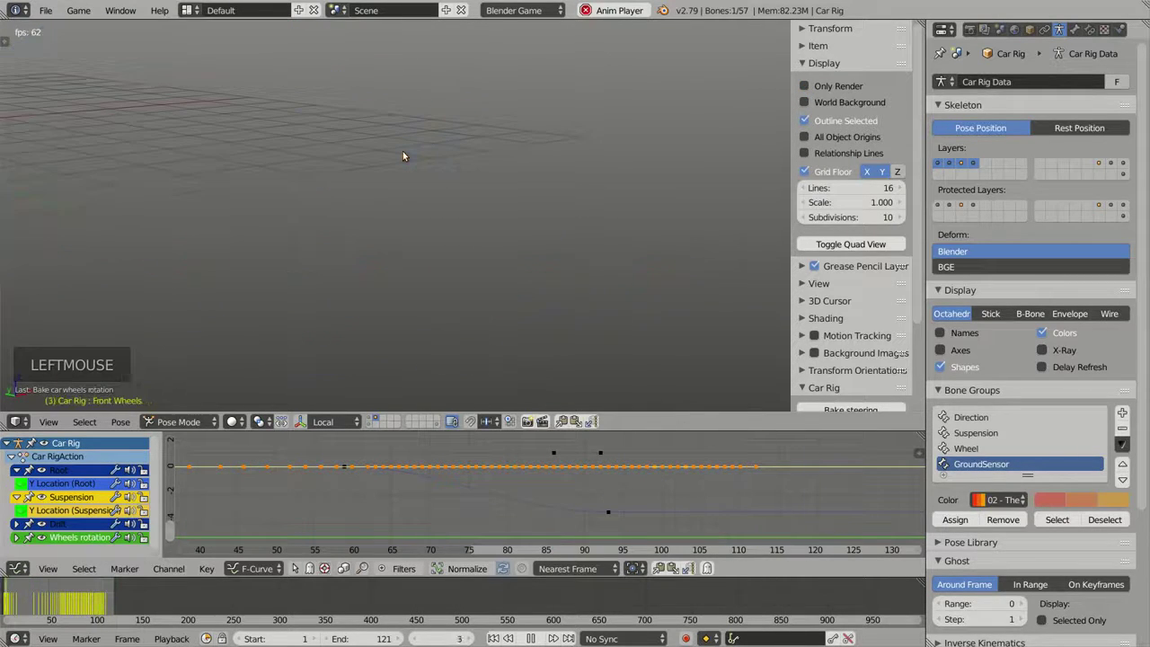
key("alt+a")
Step: At frame 58, scale the Front Wheels circle back up to match the tyre
key("KP_3")
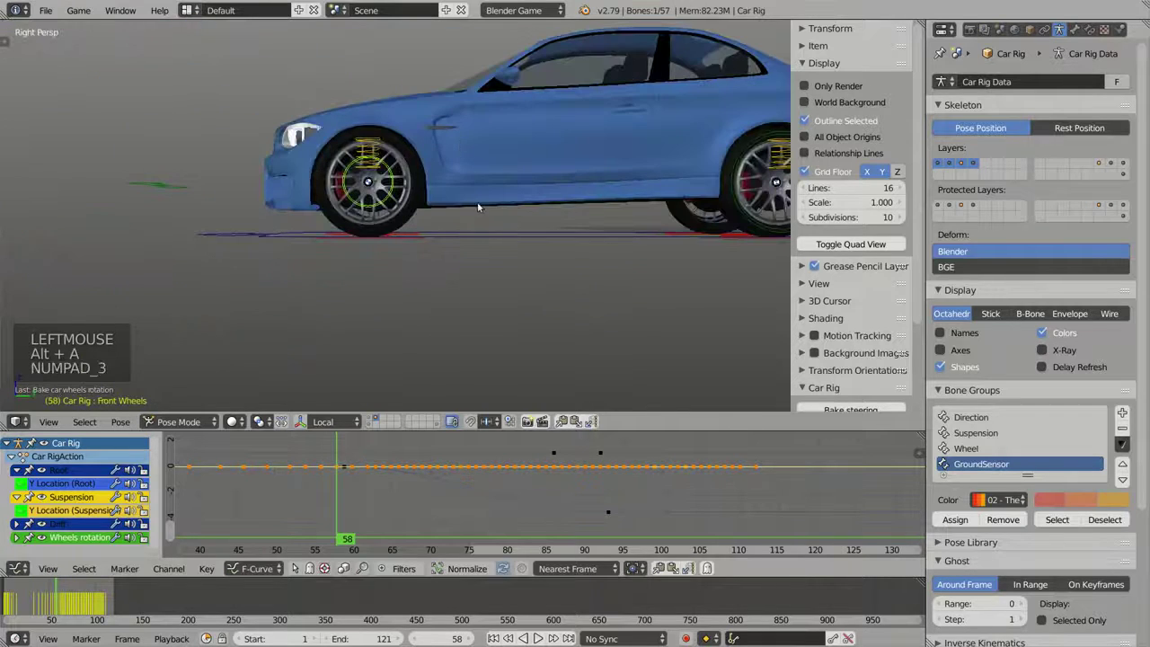
scroll(480, 208, "up", 5)
middle_click_drag(440, 196, 500, 213, "shift")
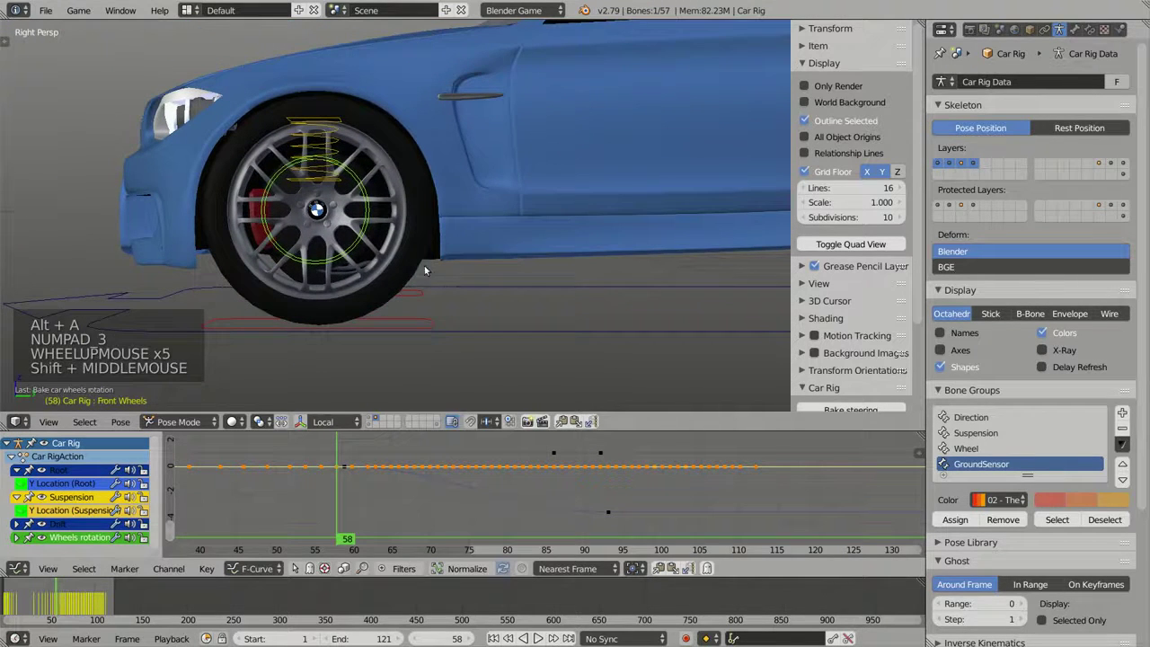
key("s")
left_click(712, 377)
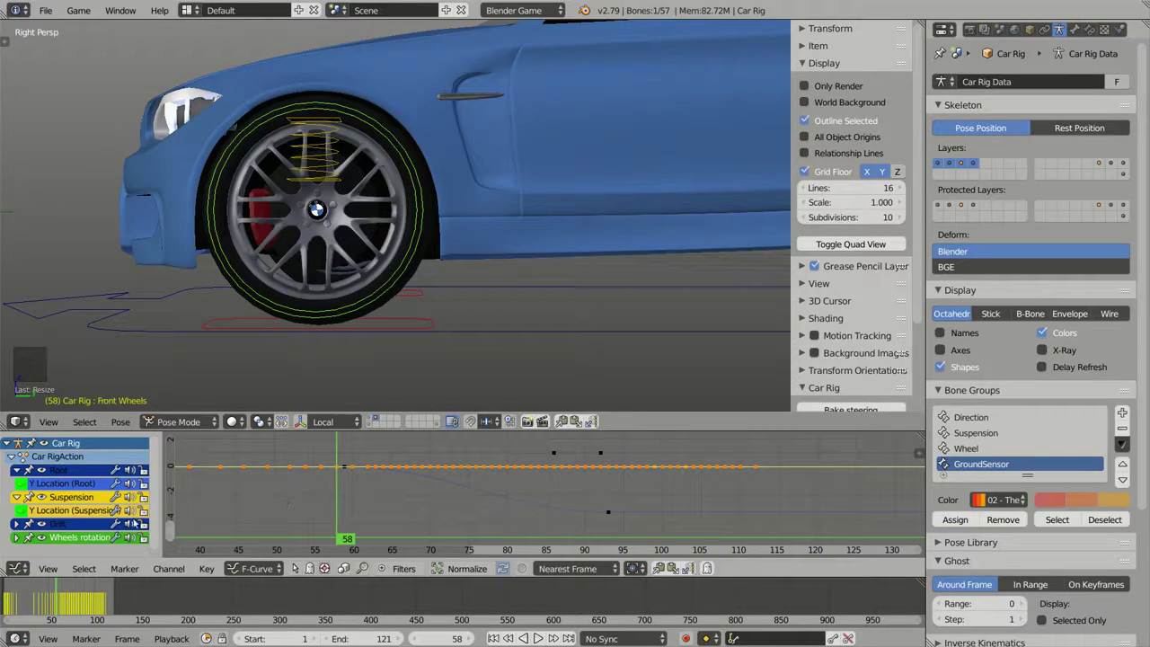
Step: Hide the Wheels rotation curve, fit the graph view, and scrub around frame 56
left_click(41, 537)
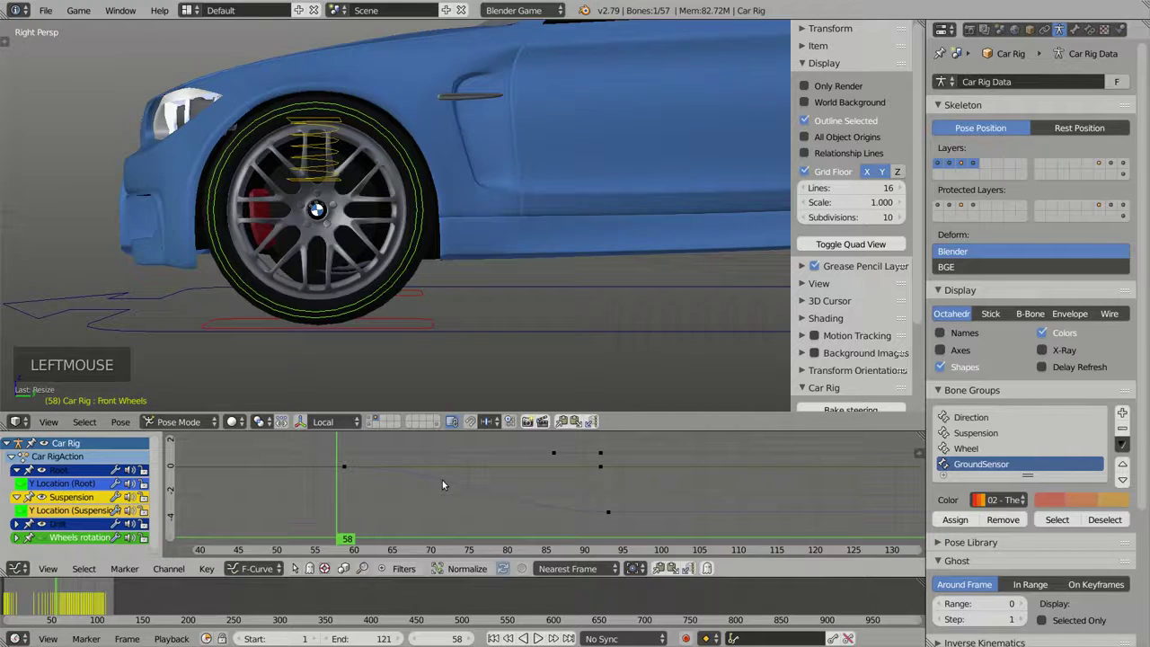
key("Home")
left_click(321, 477)
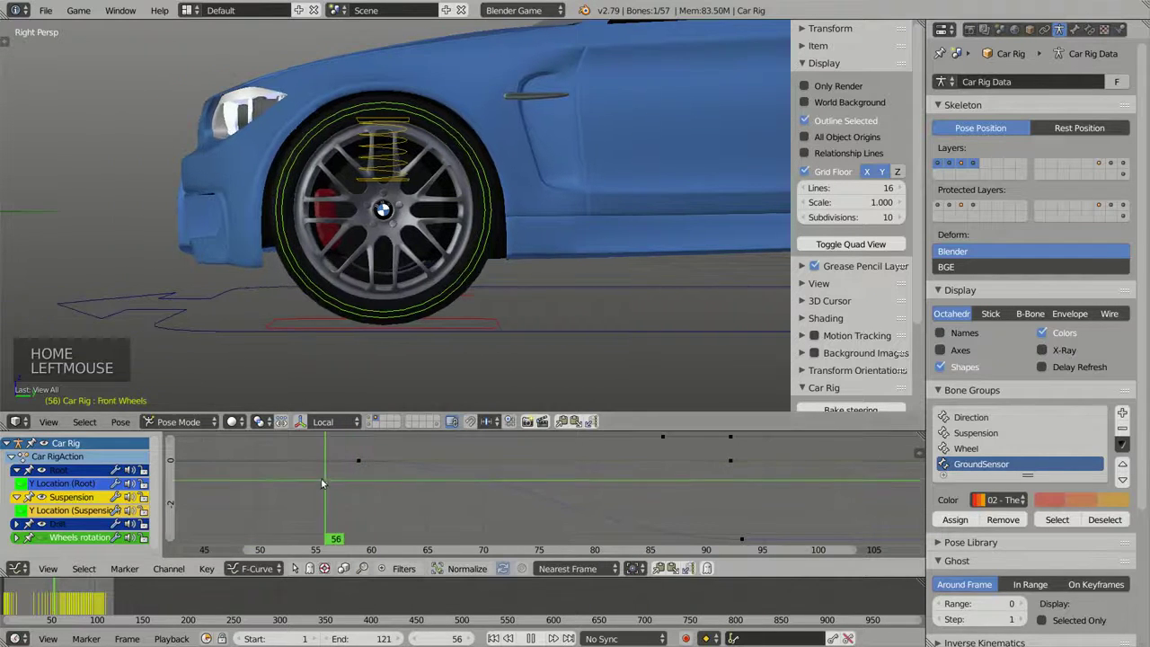
mouse_move(321, 477)
left_mouse_down()
mouse_move(423, 482)
mouse_move(325, 488)
left_mouse_up()
left_click(437, 298)
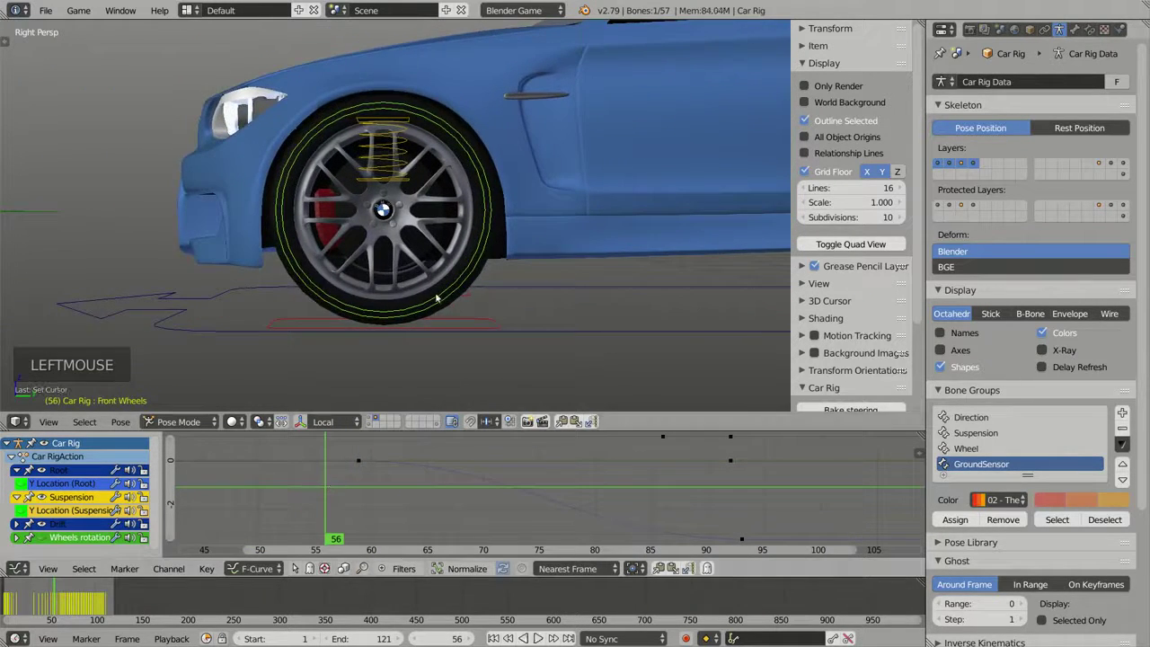
scroll(438, 299, "down", 3)
middle_click_drag(438, 298, 445, 262, "shift")
Step: Play the animation and settle on frame 55 with the front wheel centred
key("alt+a")
key("alt+a")
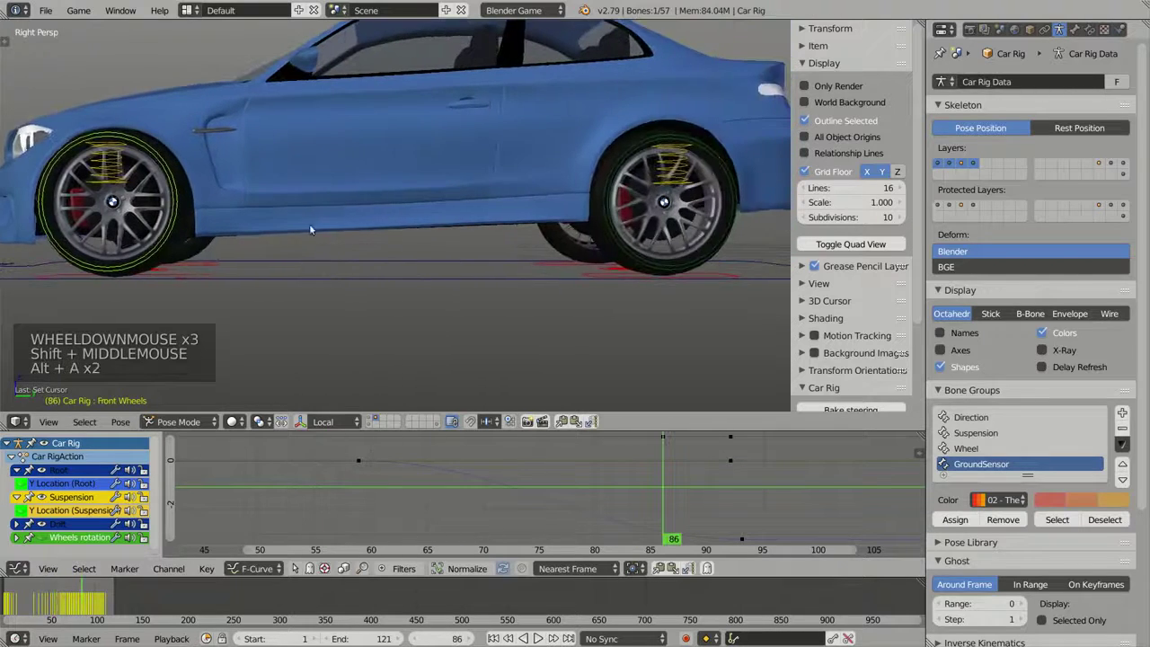
middle_click_drag(309, 230, 490, 245, "shift")
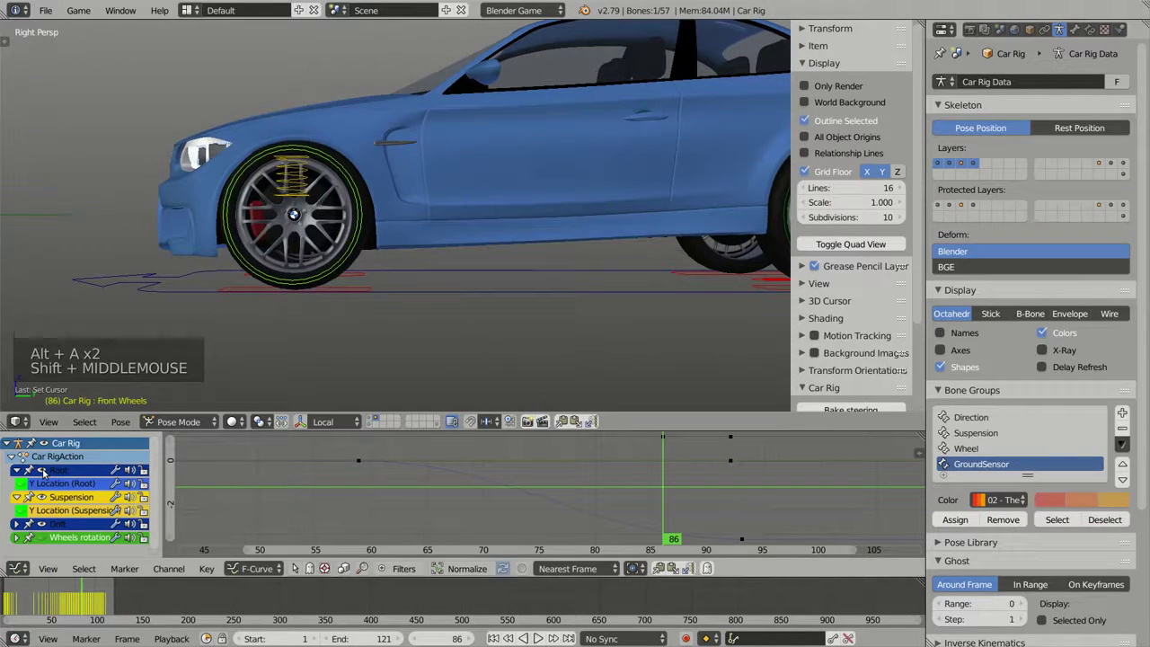
middle_click_drag(694, 494, 467, 459)
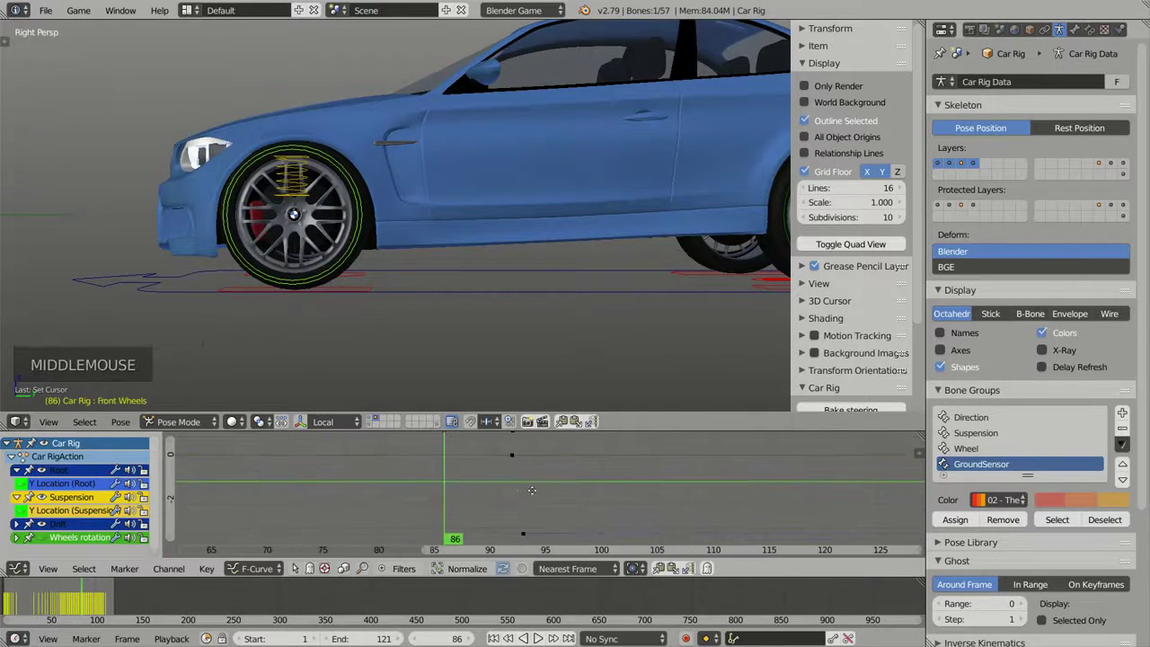
left_click_drag(395, 482, 241, 450)
middle_click_drag(242, 450, 492, 463)
left_click(347, 474)
key("alt+a")
key("alt+a")
left_click(348, 471)
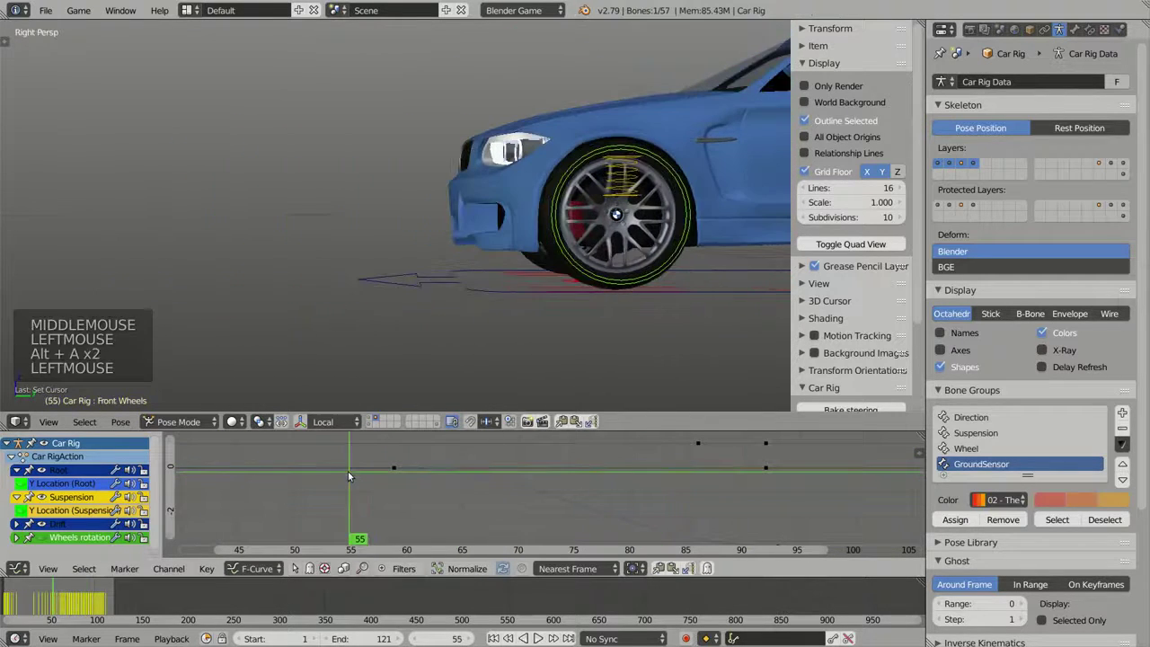
middle_click_drag(624, 301, 511, 339, "shift")
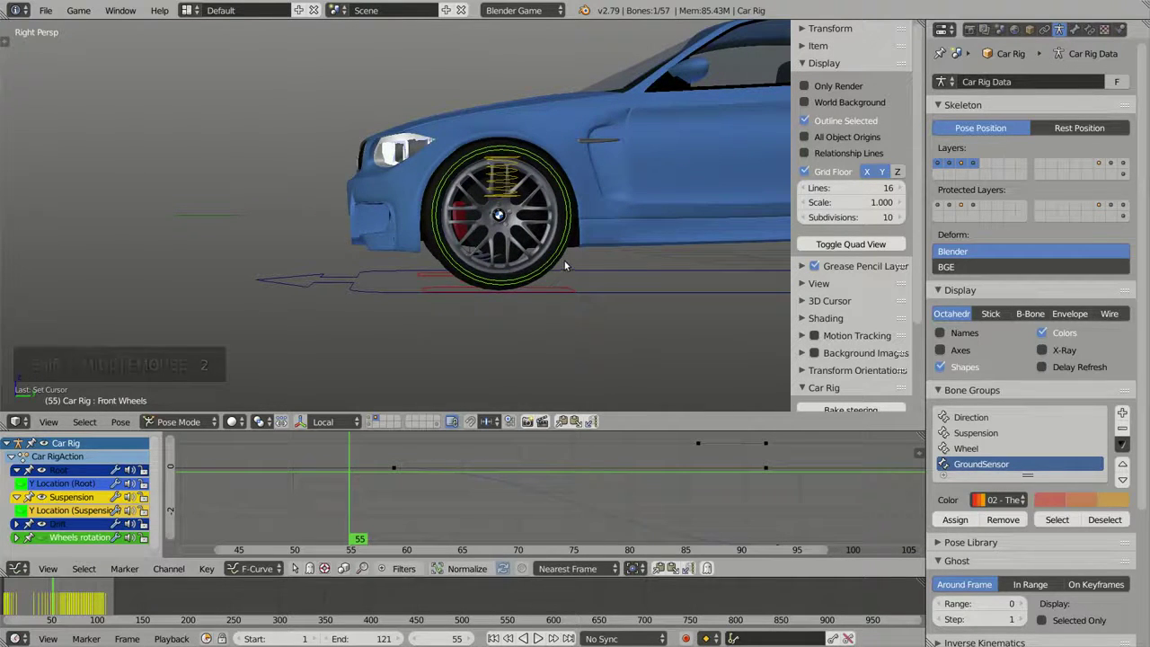
Step: Insert a Scaling keyframe on Front Wheels at frame 55, then move toward frame 62
key("i")
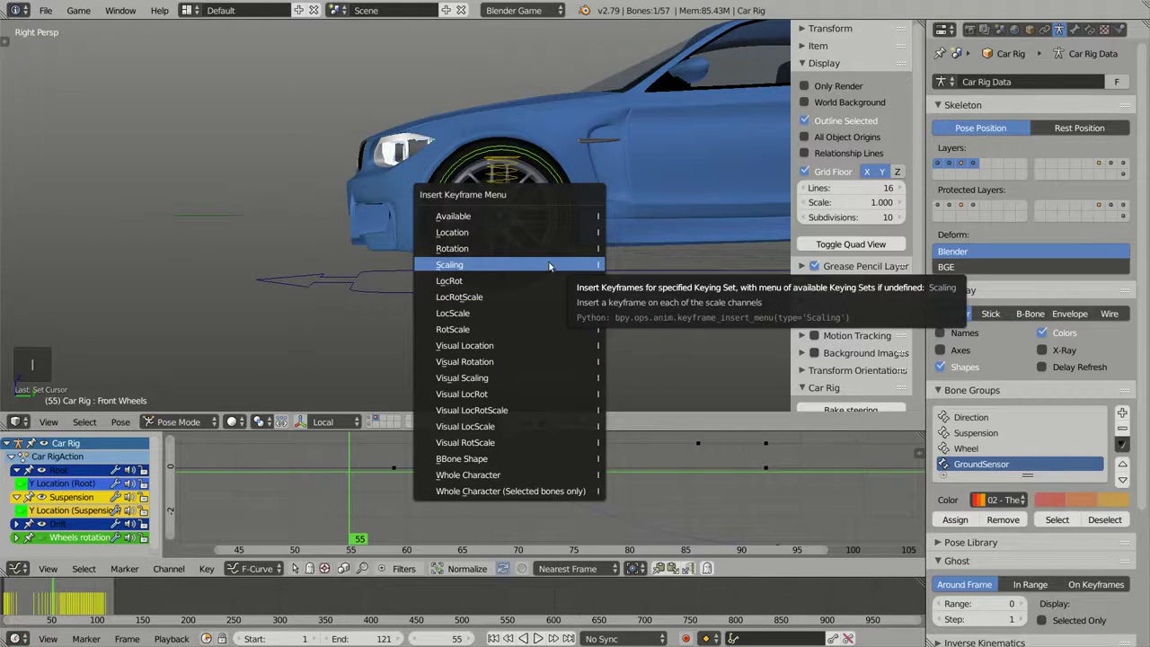
left_click(450, 265)
left_click_drag(350, 473, 429, 476)
Step: Shrink the Front Wheels circle, keyframe its scaling at frame 62, and play the animation
middle_click_drag(422, 285, 491, 289, "shift")
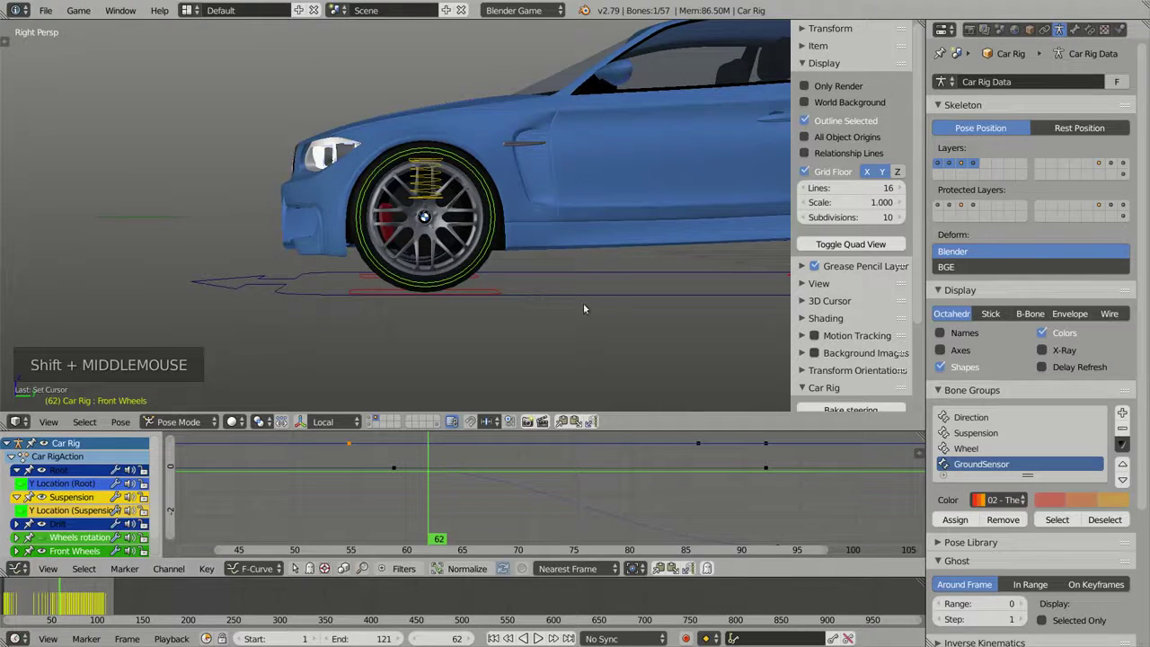
key("s")
left_click(458, 237)
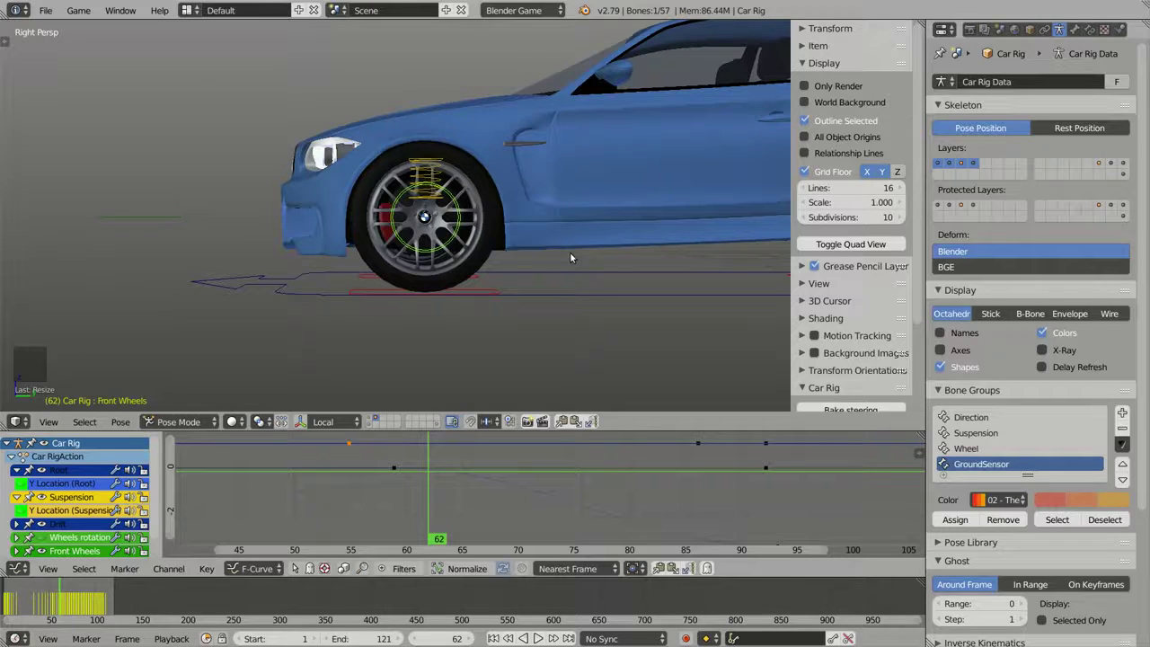
key("i")
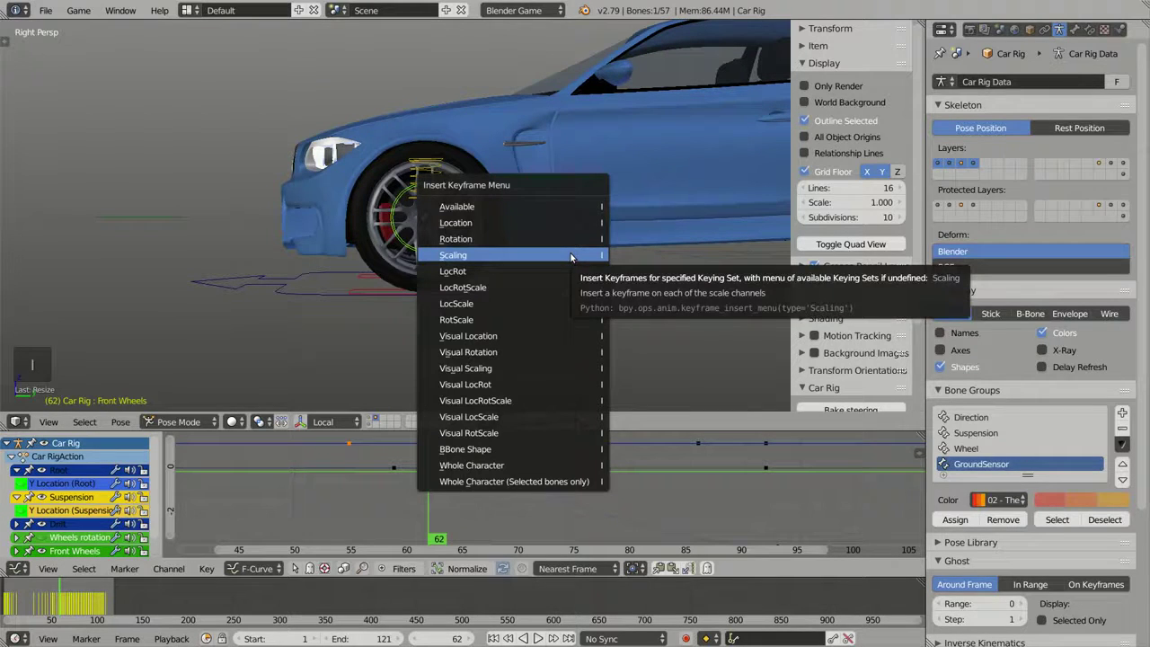
left_click(570, 255)
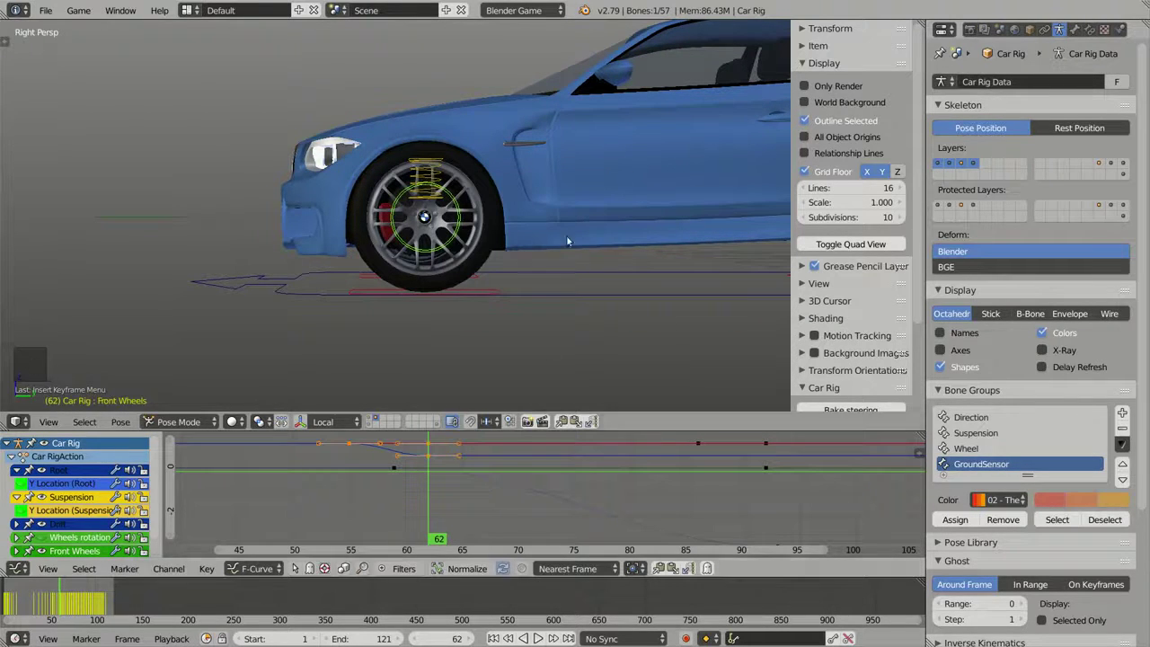
key("alt+a")
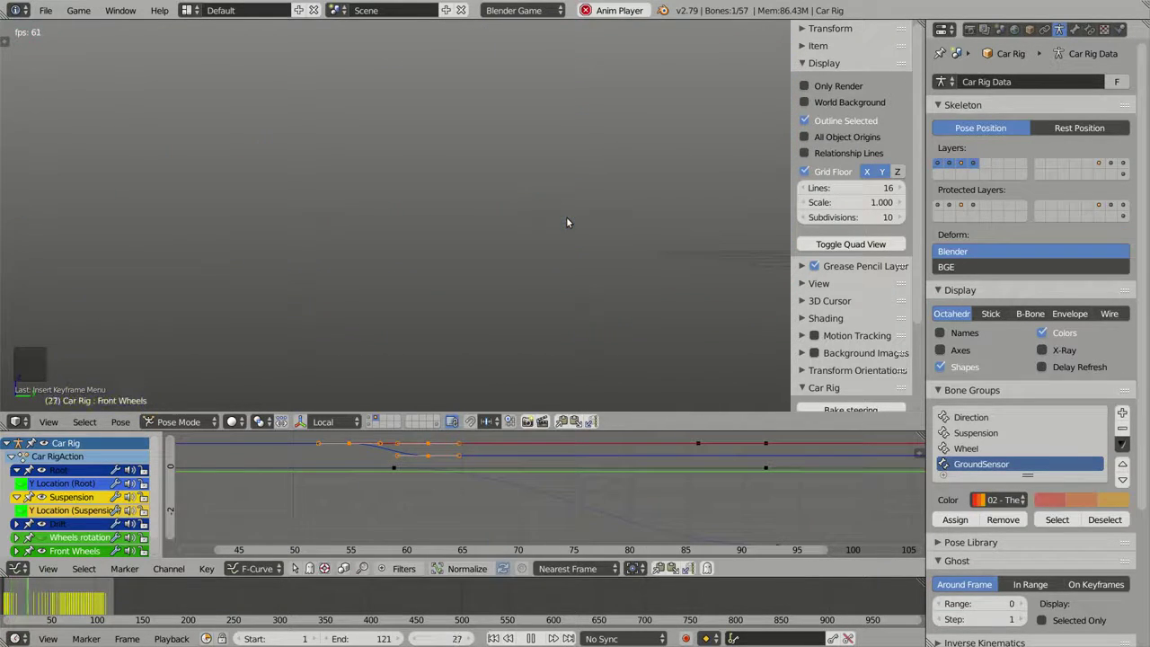
Step: Re-bake wheel rotation for frames 1–112 and preview the braking with Only Render
key("alt+a")
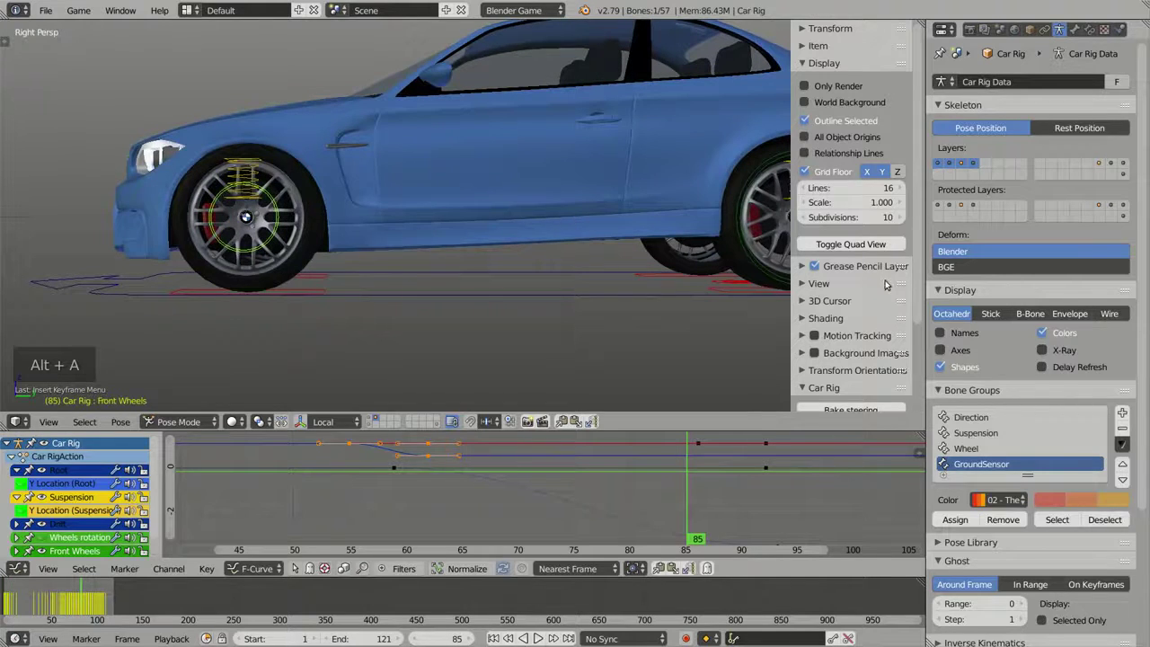
scroll(885, 284, "down", 9)
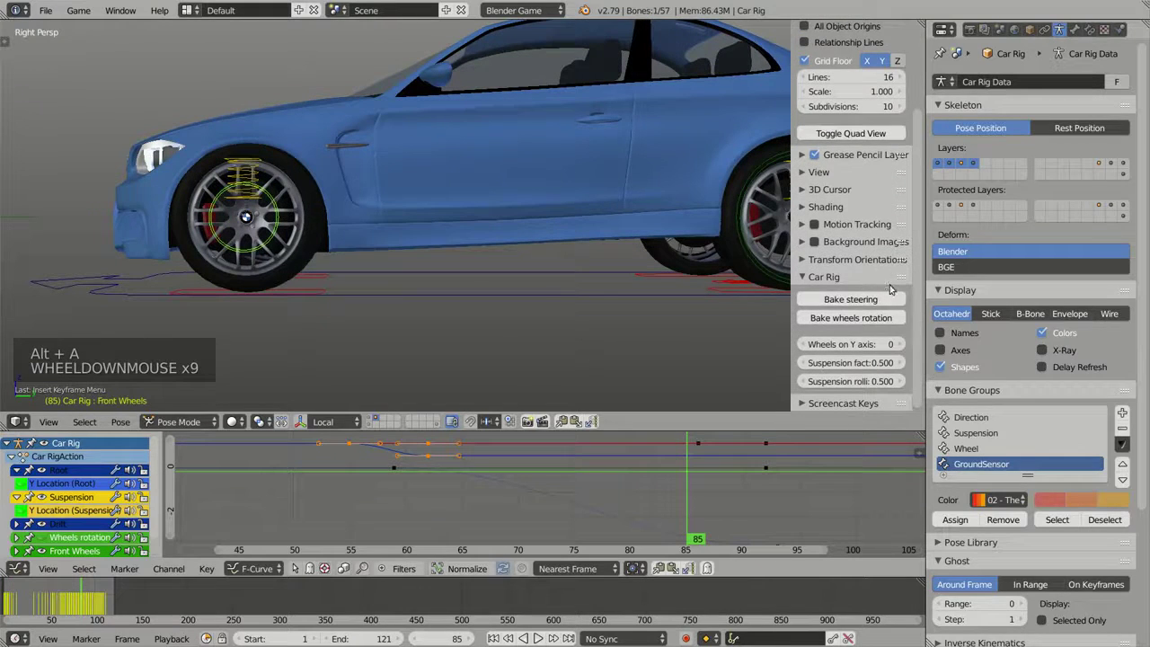
left_click(846, 319)
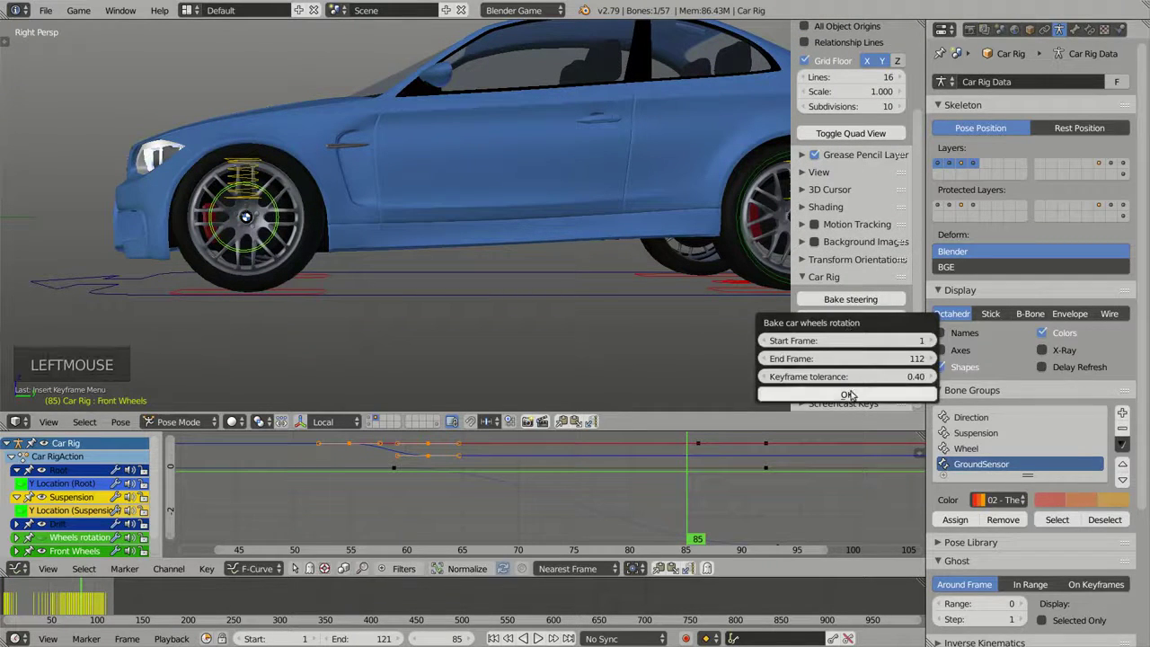
key("alt+a")
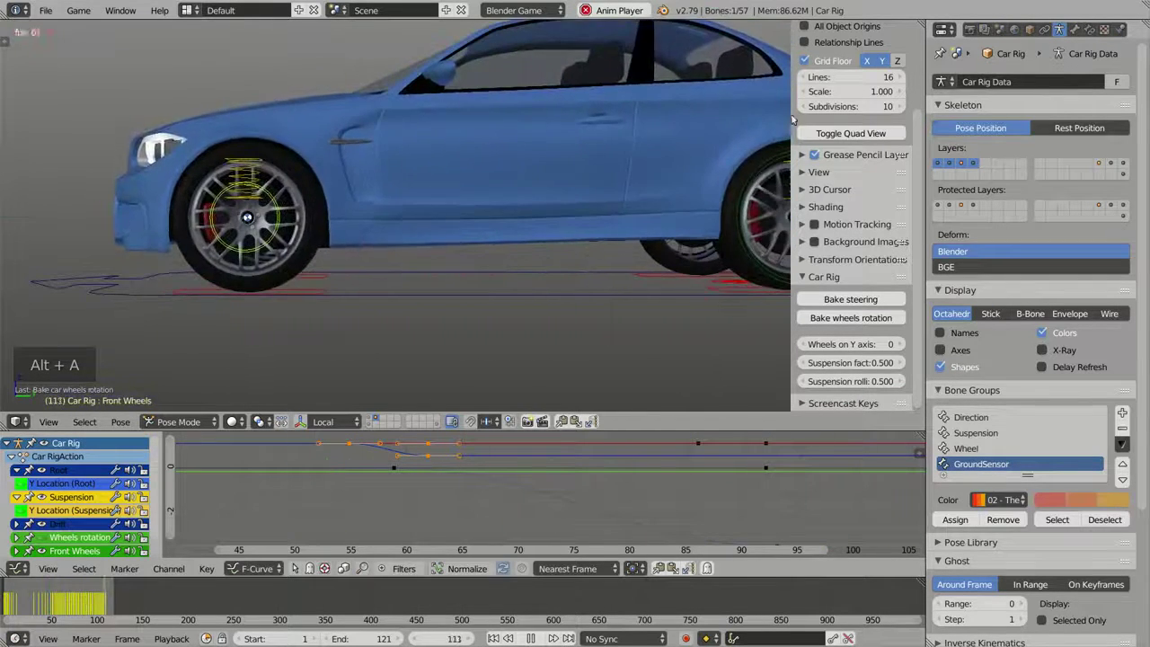
scroll(837, 108, "up", 6)
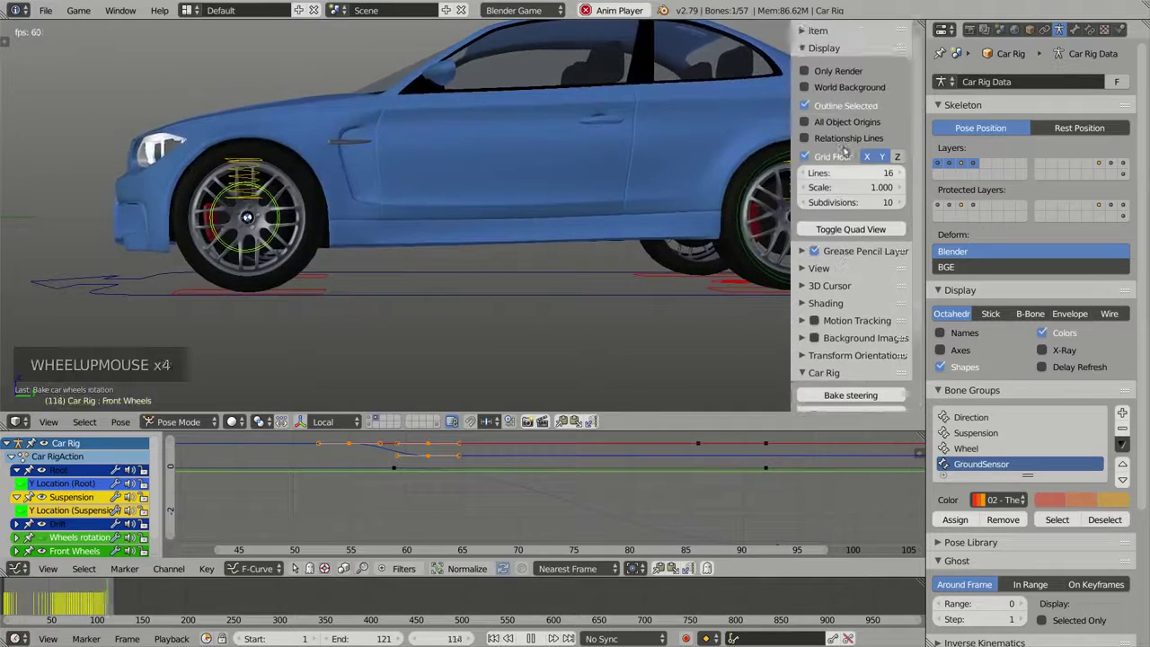
left_click(831, 86)
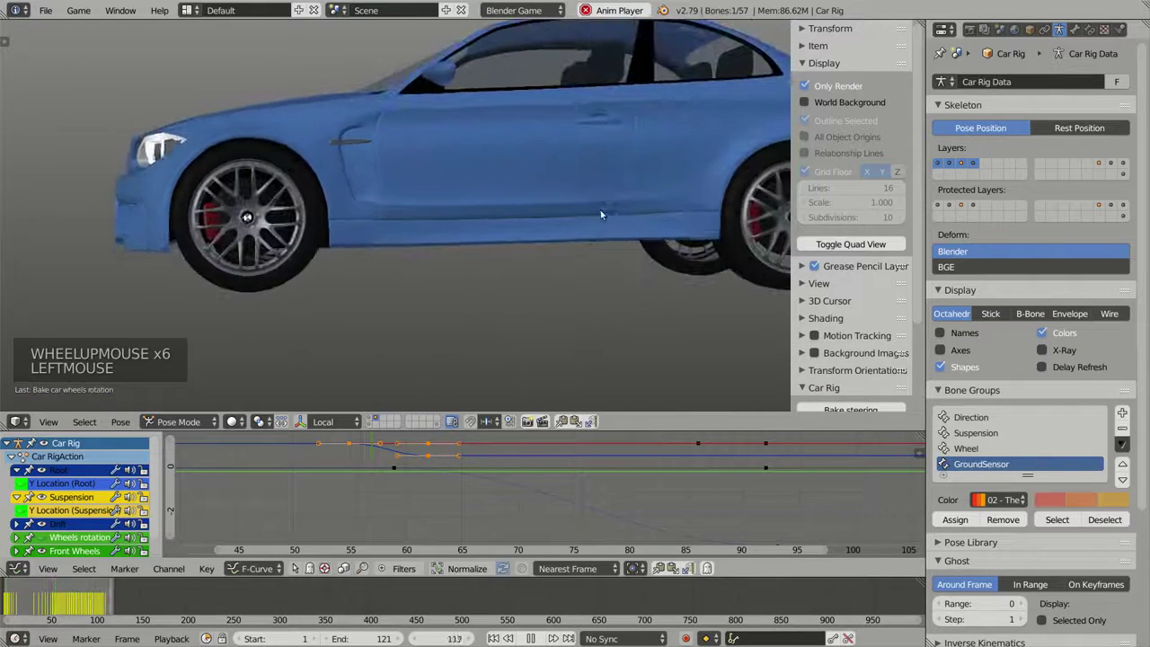
scroll(560, 214, "down", 3)
middle_click_drag(561, 214, 593, 234)
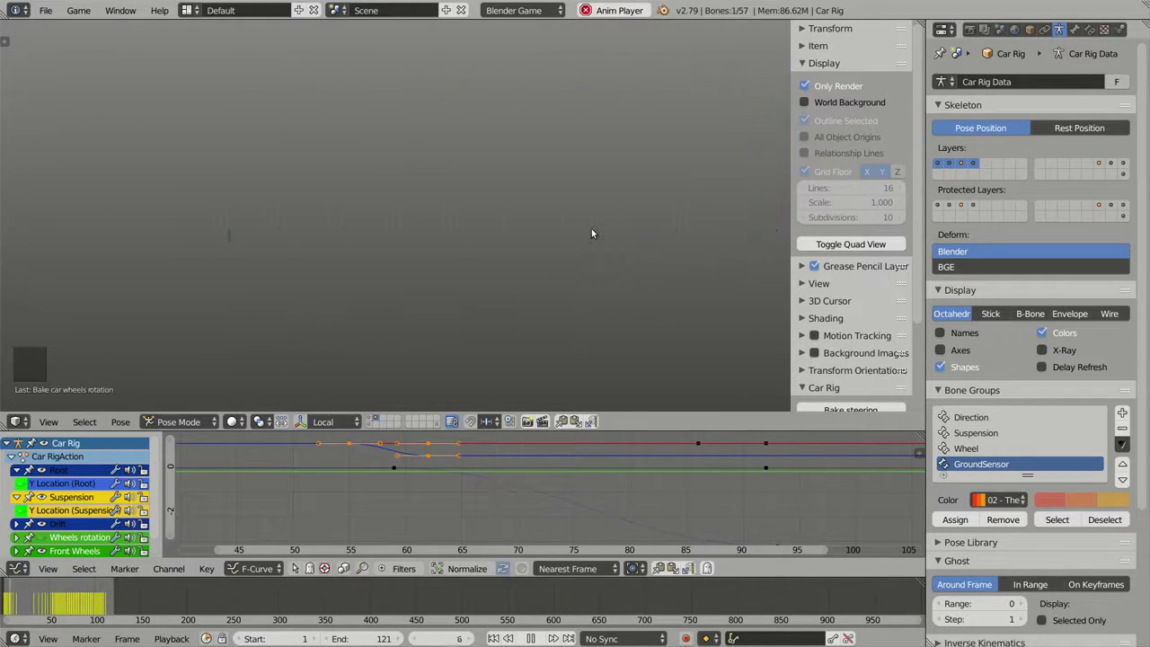
Step: Stop playback at frame 55, frame the car, and show the rig overlays again
key("alt+a")
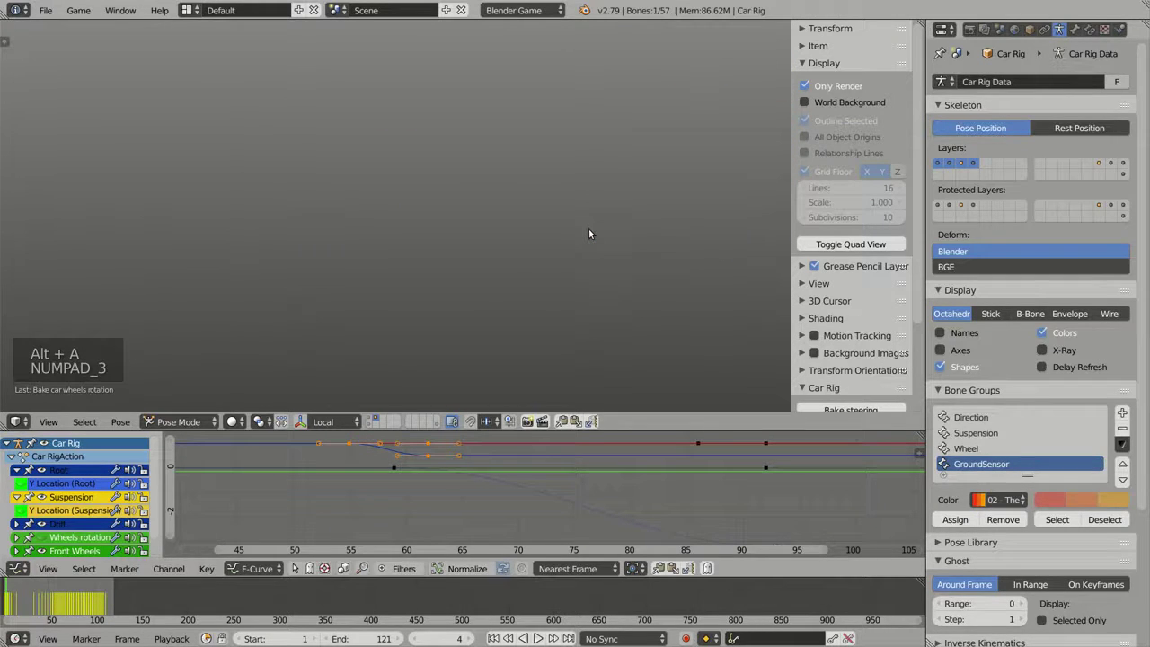
key("shift+Right")
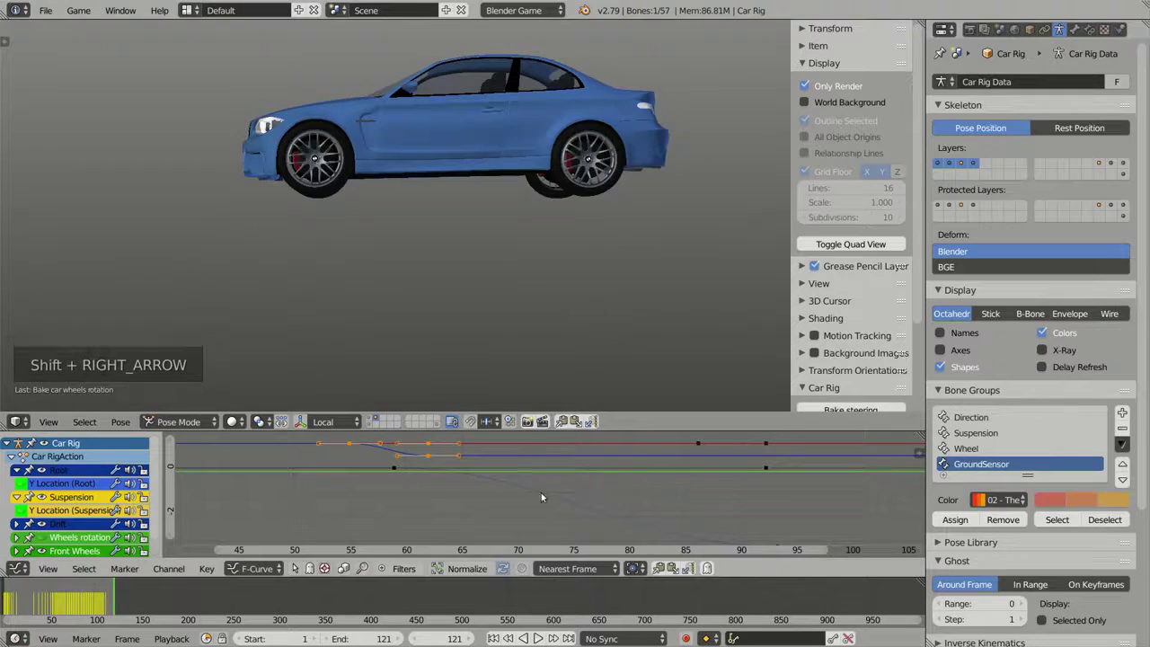
left_click_drag(375, 476, 353, 476)
middle_click_drag(476, 397, 521, 304, "shift")
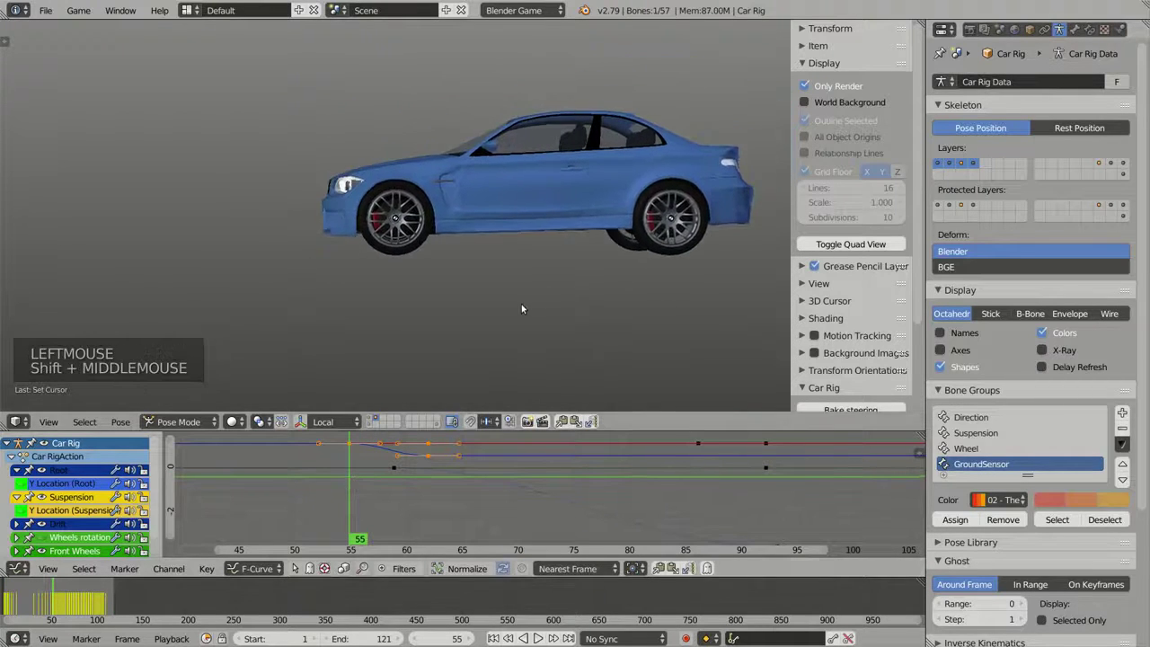
scroll(520, 309, "up", 8)
middle_click_drag(669, 212, 630, 238, "shift")
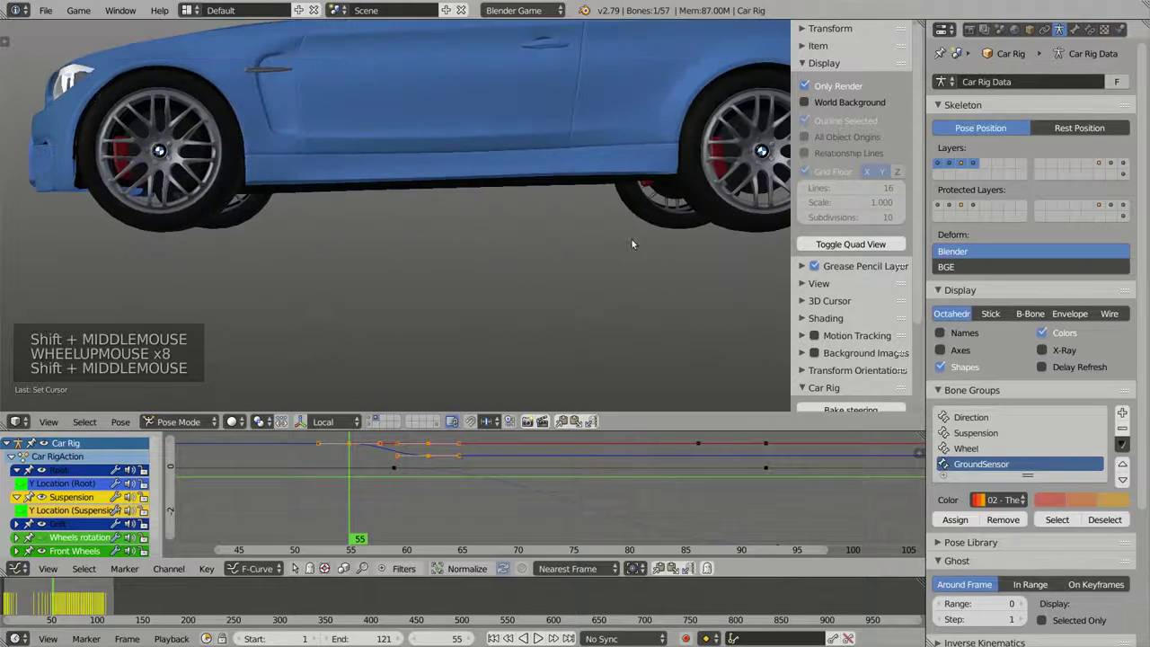
left_click(826, 89)
Step: Select the Back Wheels brake bone and keyframe its full scale at frame 55
right_click(728, 209)
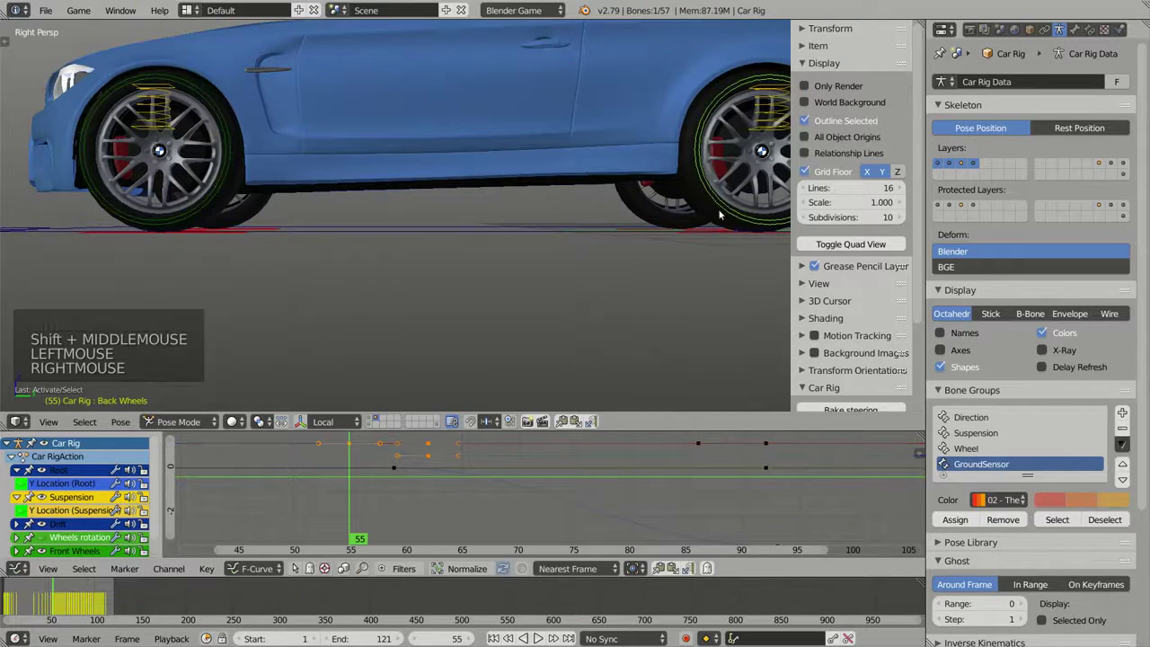
key("KP_Decimal")
scroll(562, 215, "down", 5)
mouse_move(562, 215)
middle_mouse_down("shift")
mouse_move(550, 212)
mouse_move(556, 236)
middle_mouse_up("shift")
scroll(549, 212, "up", 3)
scroll(554, 234, "up", 2)
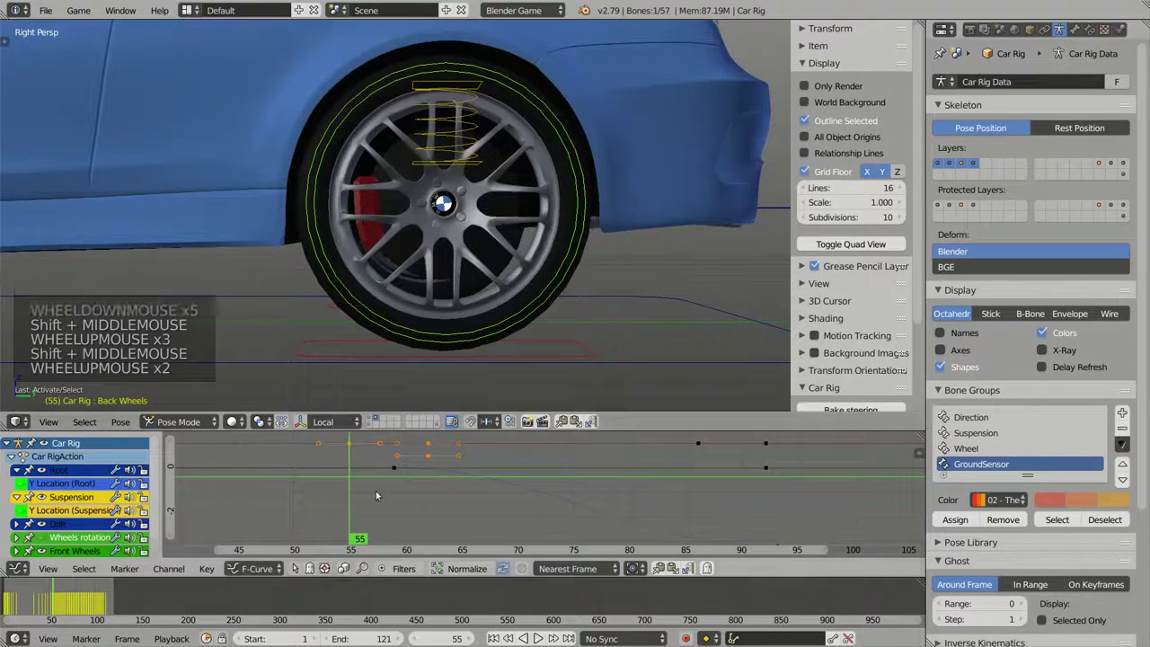
key("i")
left_click(608, 265)
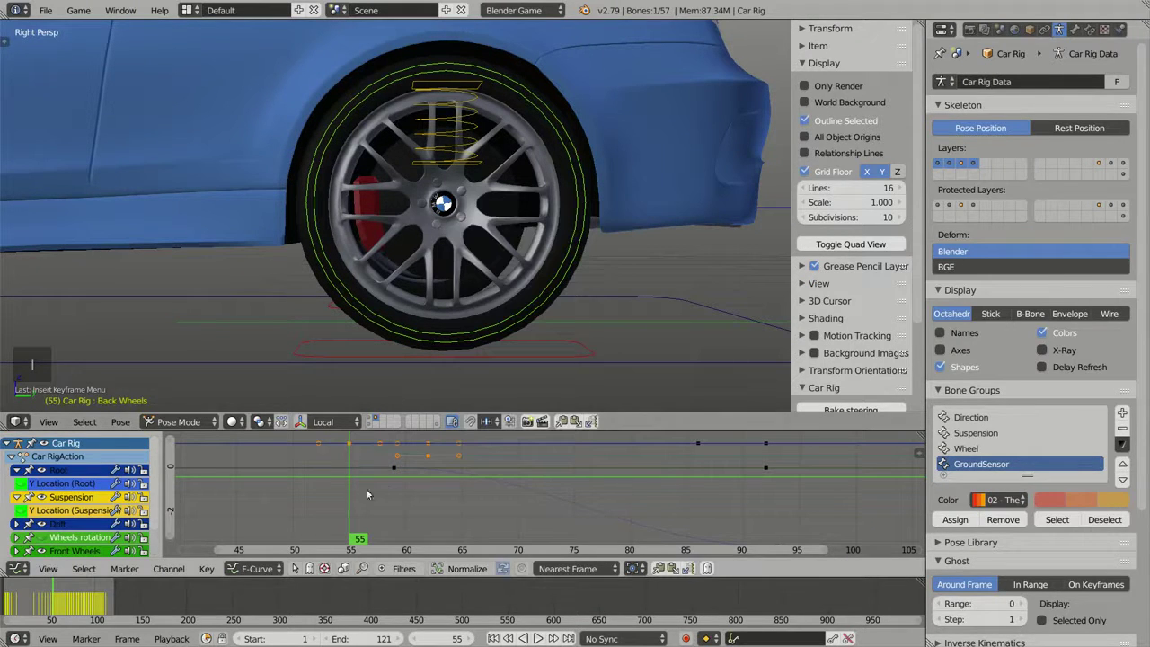
Step: At frame 62, shrink the back brake widget to about 0.39 scale and keyframe it
left_click_drag(353, 496, 426, 488)
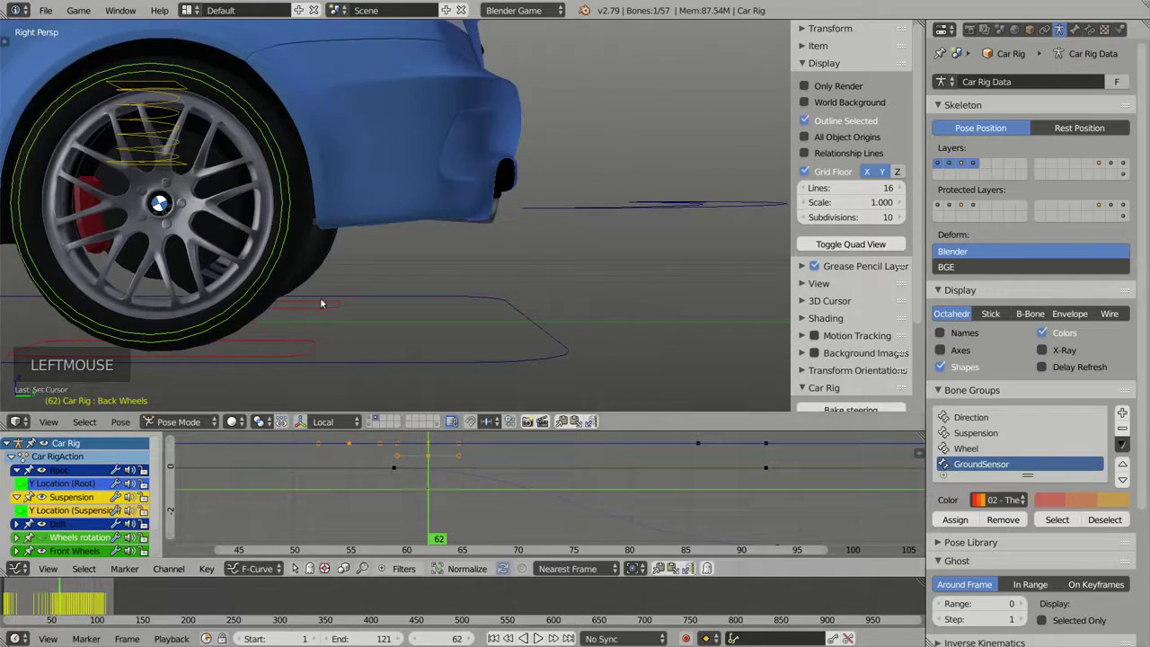
middle_click_drag(320, 298, 603, 190, "shift")
key("s")
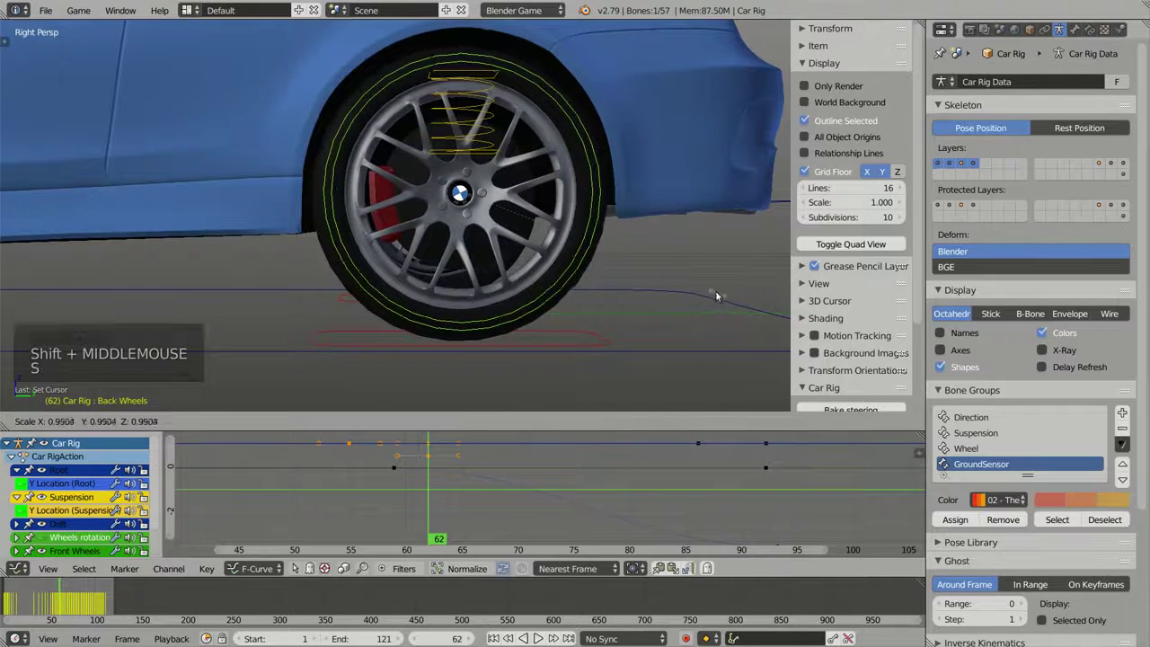
left_click(559, 241)
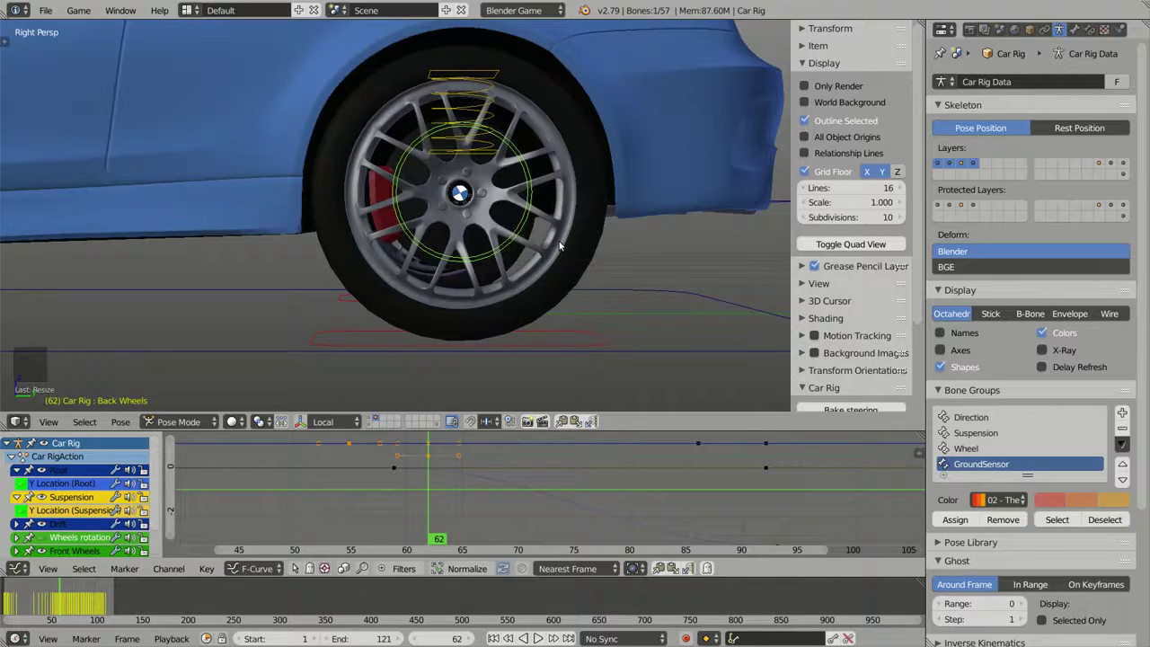
key("i")
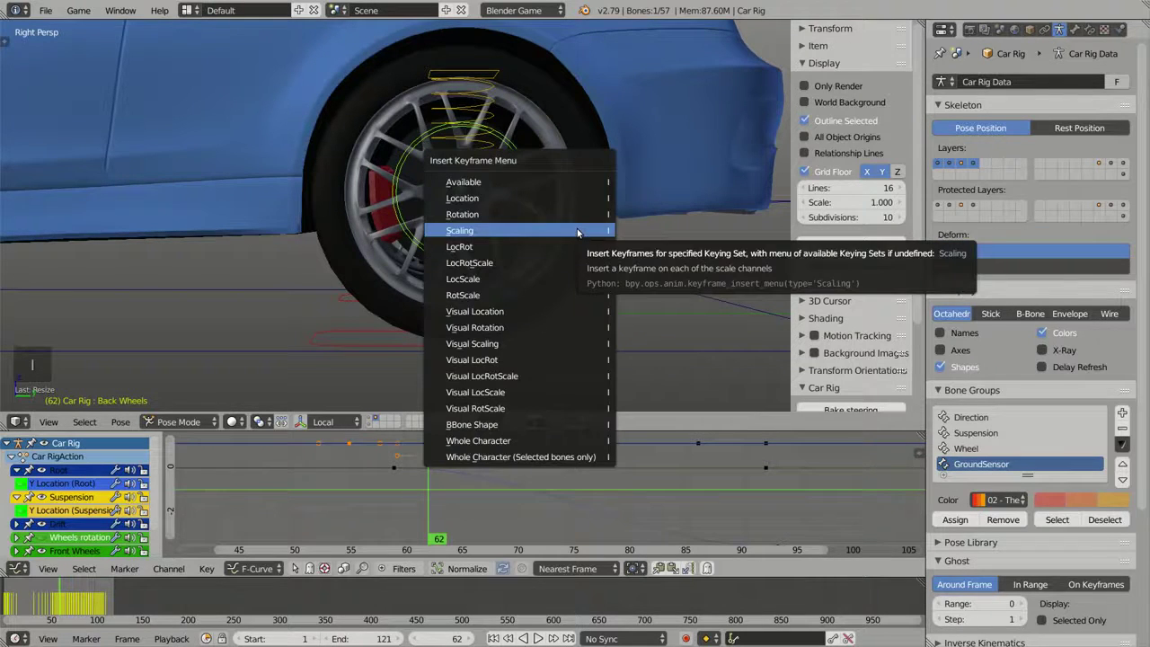
left_click(576, 230)
Step: Re-bake the wheel rotation for frames 1 to 112 from the Car Rig panel
scroll(578, 234, "down", 3)
scroll(853, 323, "down", 9)
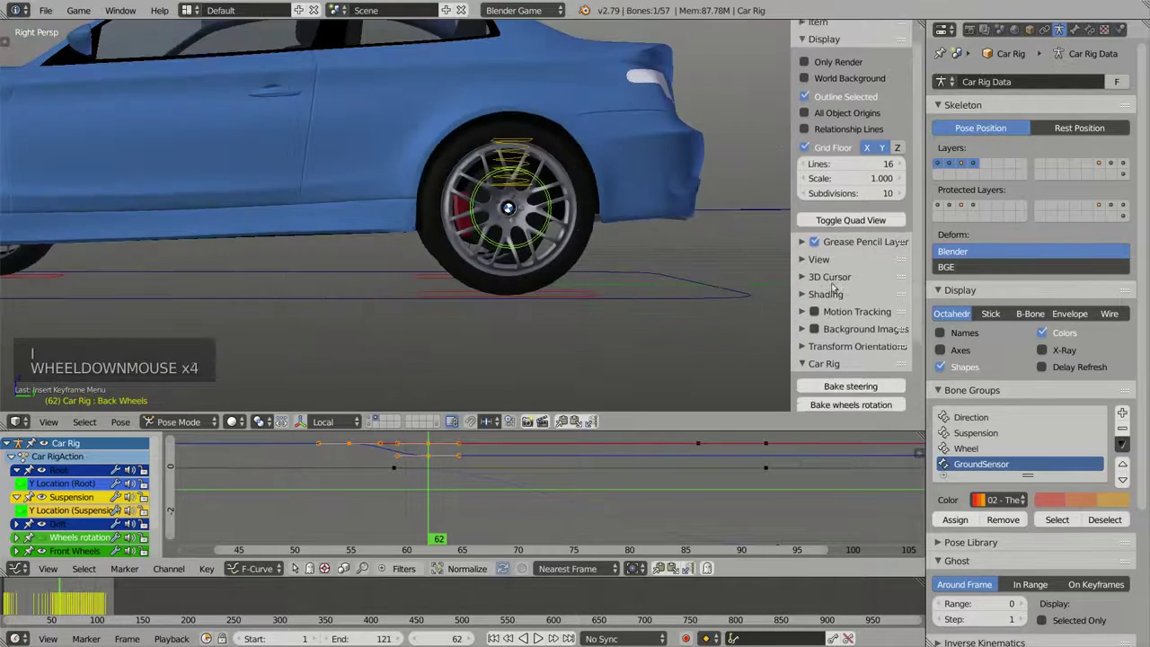
left_click(866, 320)
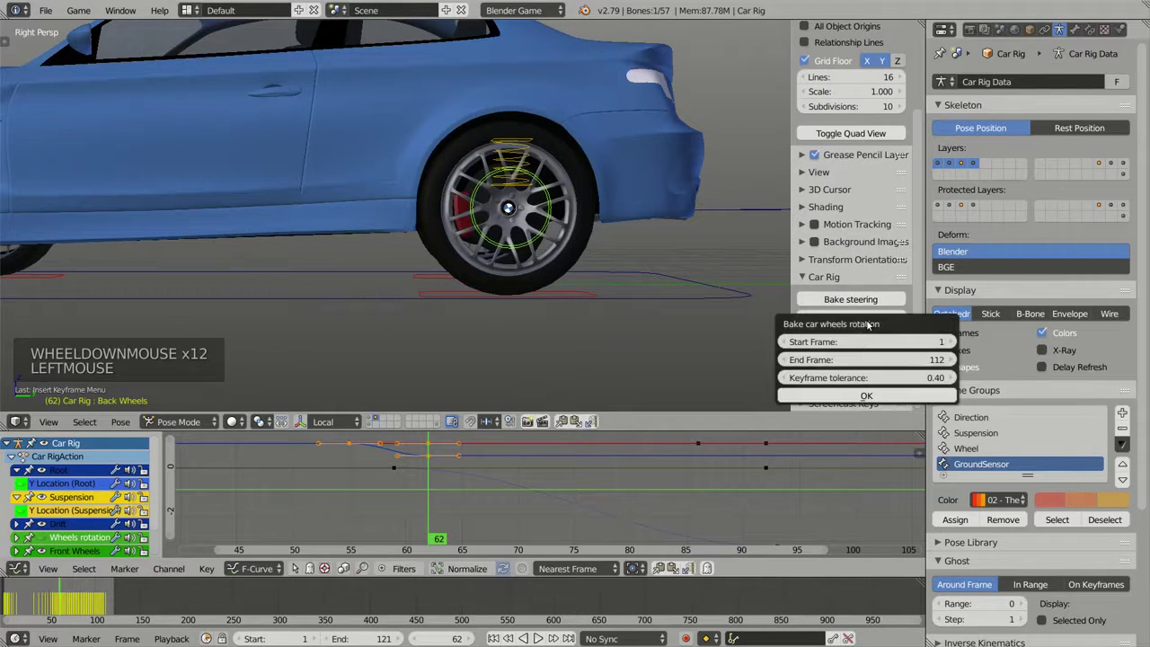
left_click(866, 396)
Step: Play the animation with only the rendered car shown, orbiting to watch the wheels skid
scroll(524, 267, "down", 2)
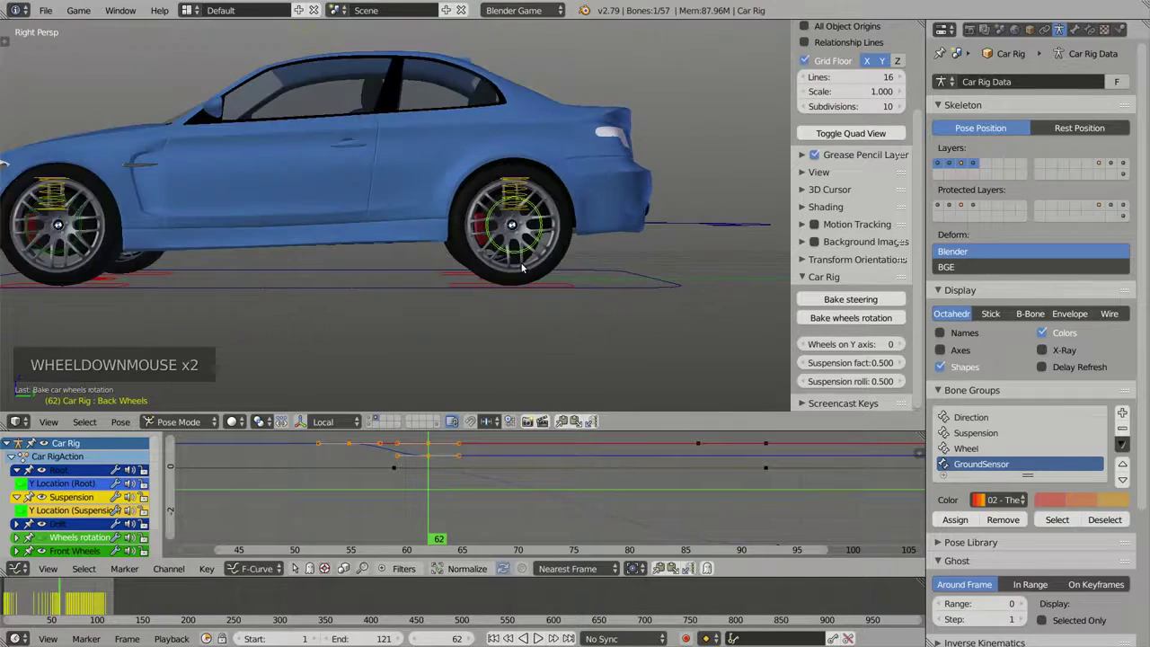
key("alt+a")
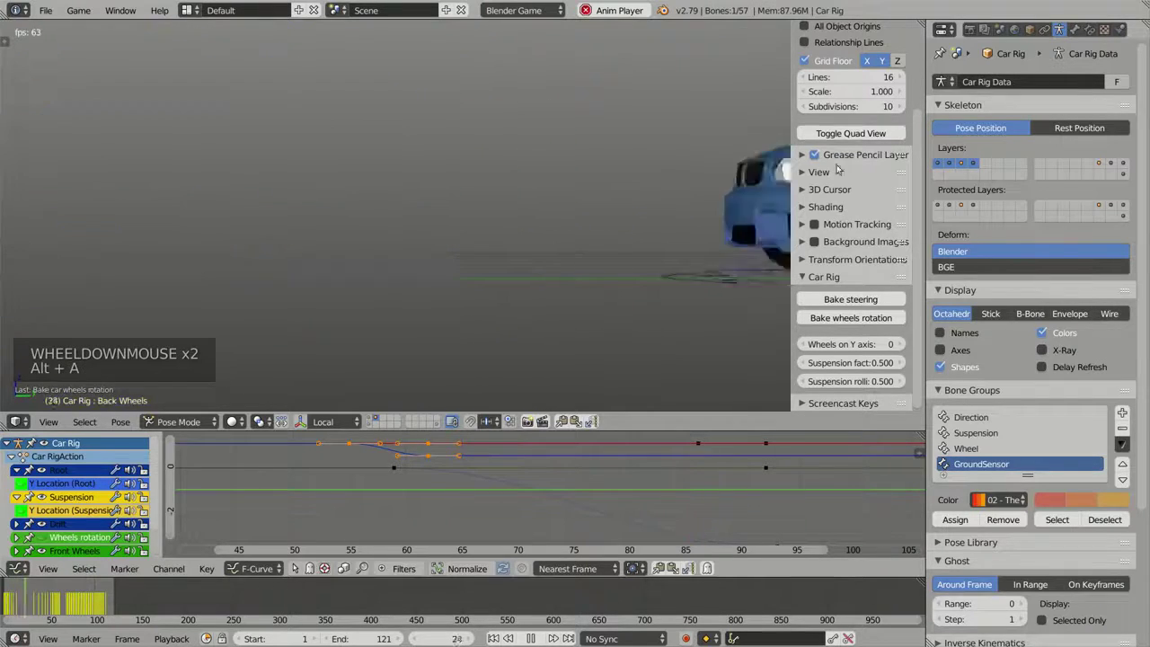
scroll(837, 90, "up", 5)
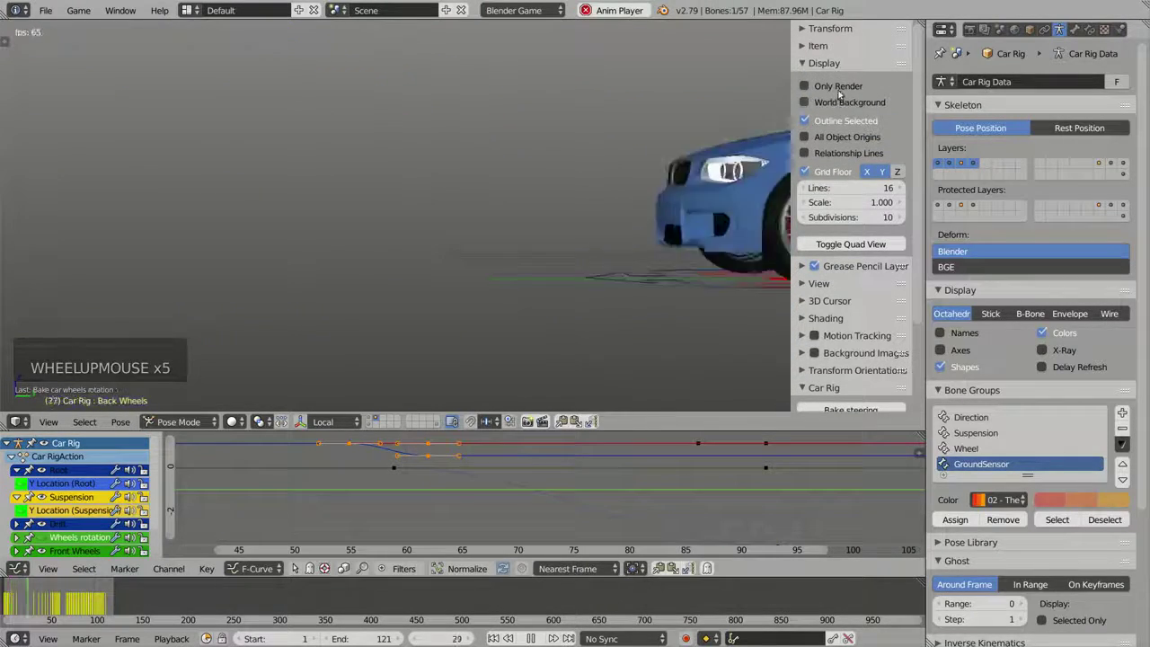
left_click(837, 86)
middle_click_drag(359, 239, 459, 225)
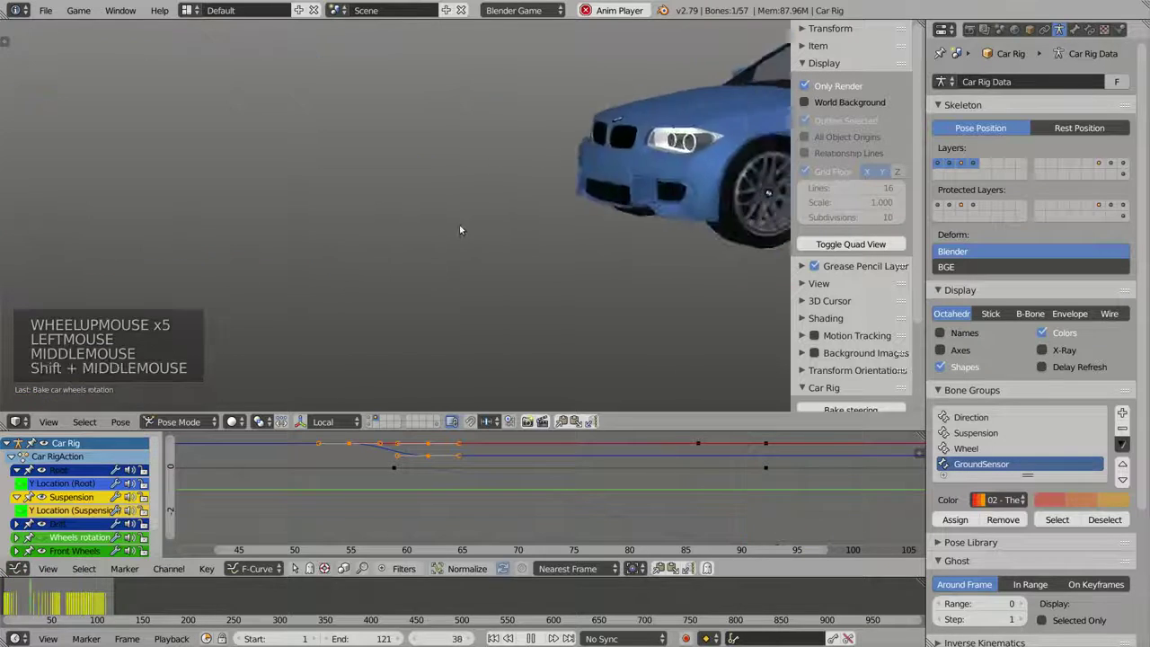
scroll(452, 230, "down", 4)
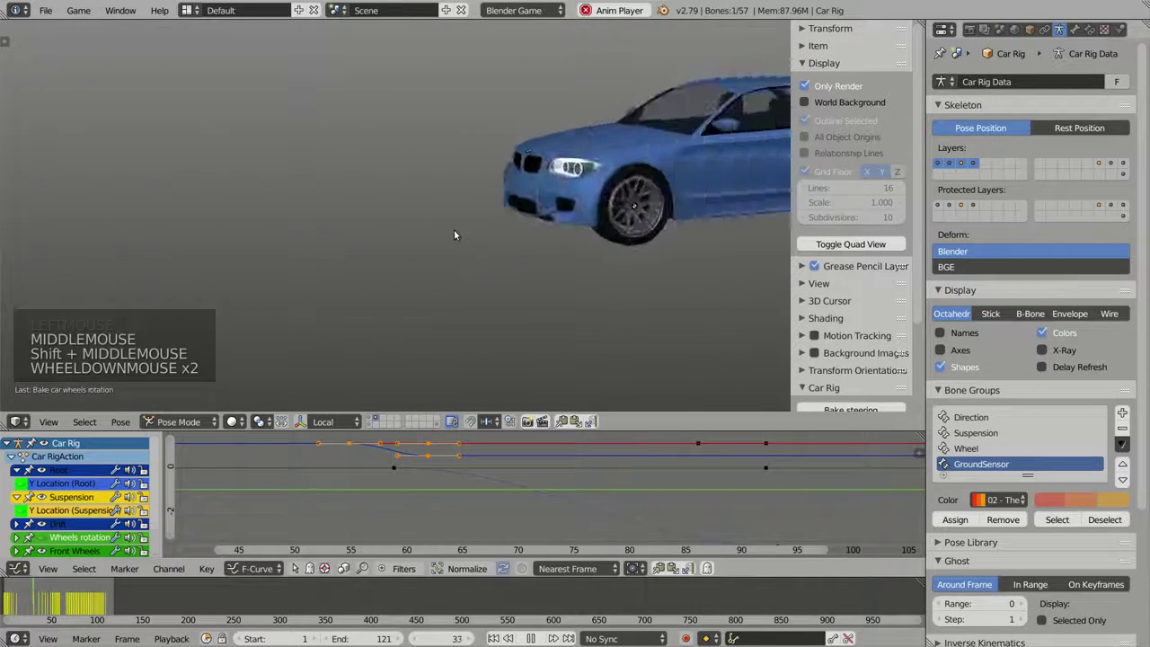
middle_click_drag(454, 229, 528, 227)
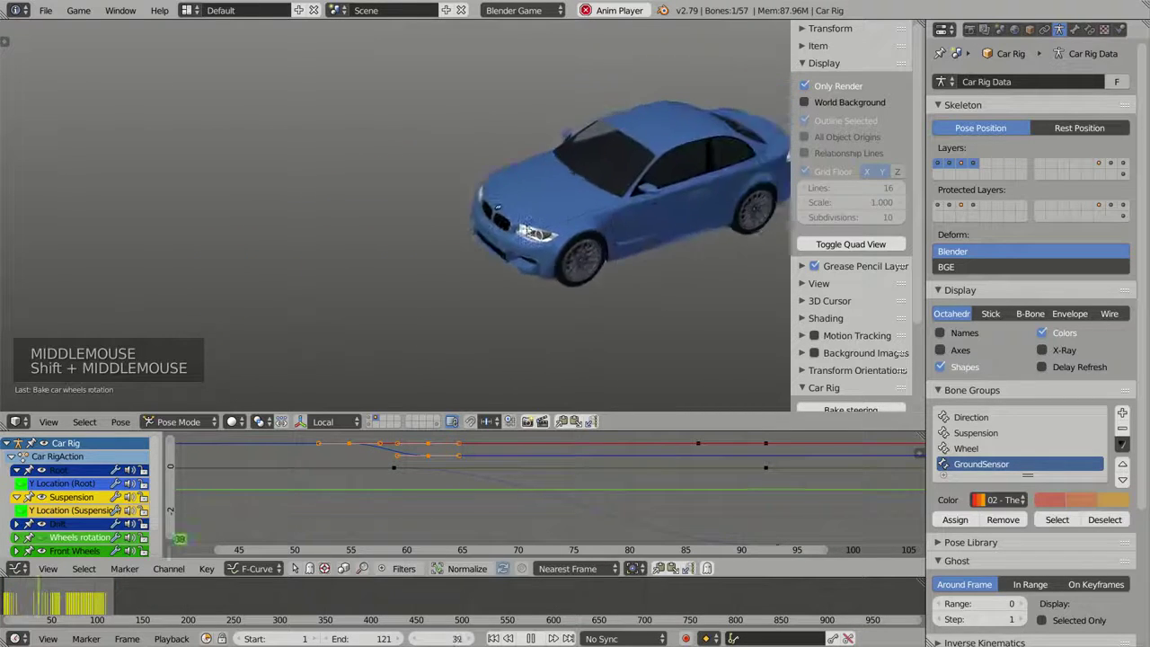